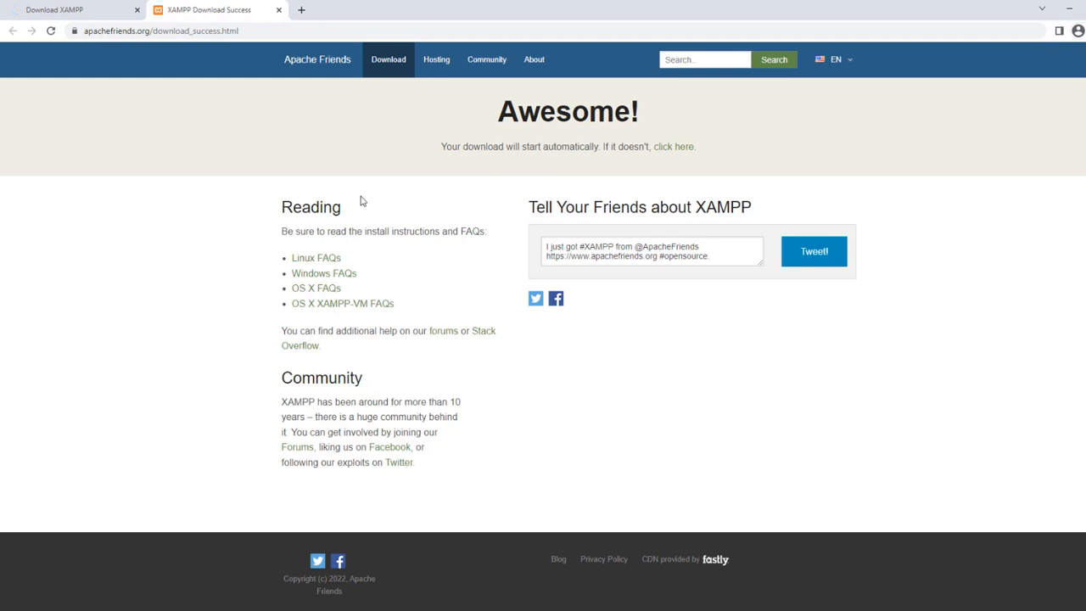
# - Switch to the SourceForge tab to download the XAMPP 8.1.12 Windows x64 installer
pyautogui.click(85, 10)
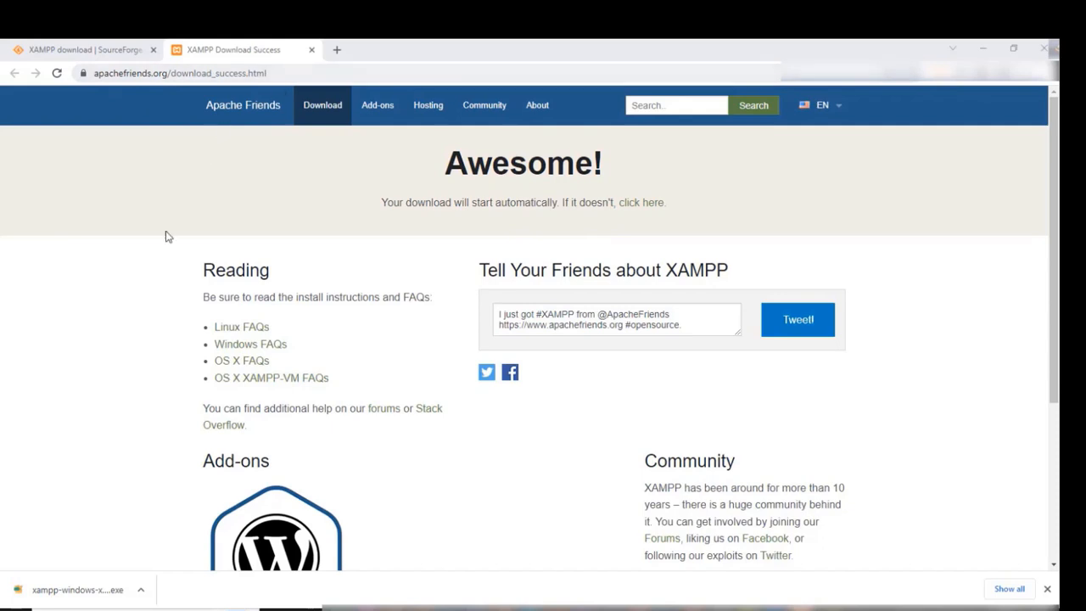
# - Launch the XAMPP installer and leave Tomcat out of the selected components
pyautogui.click(88, 590)
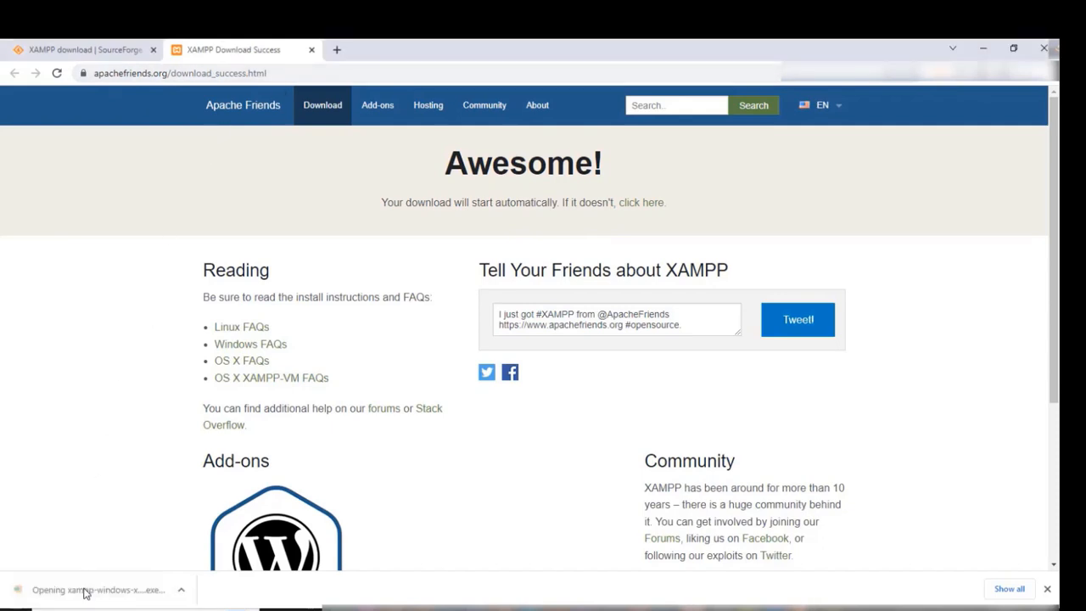
pyautogui.click(599, 458)
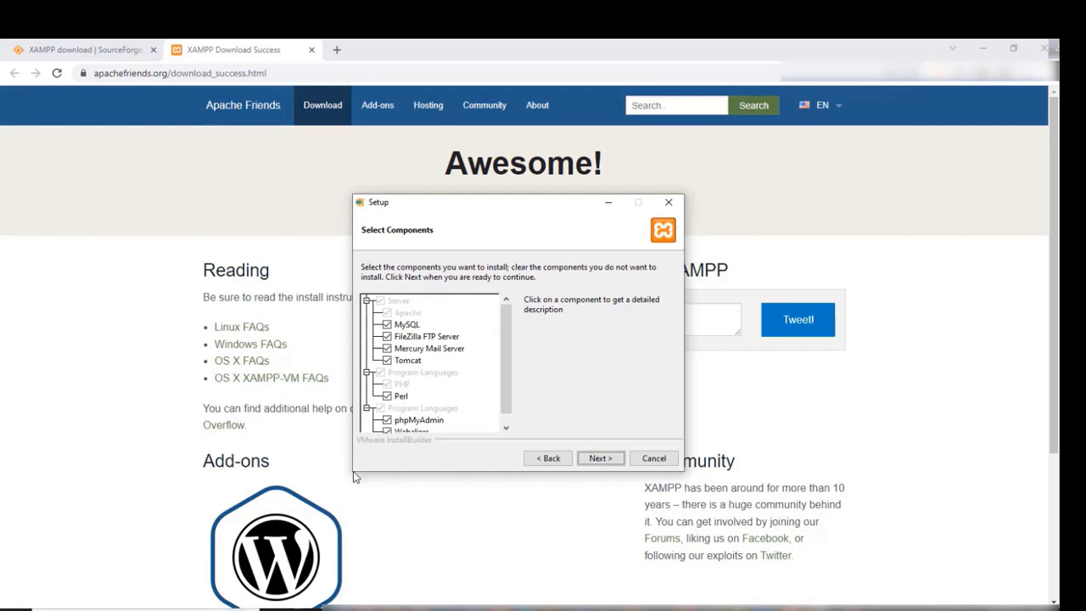
pyautogui.click(387, 361)
pyautogui.scroll(-1, 505, 357)
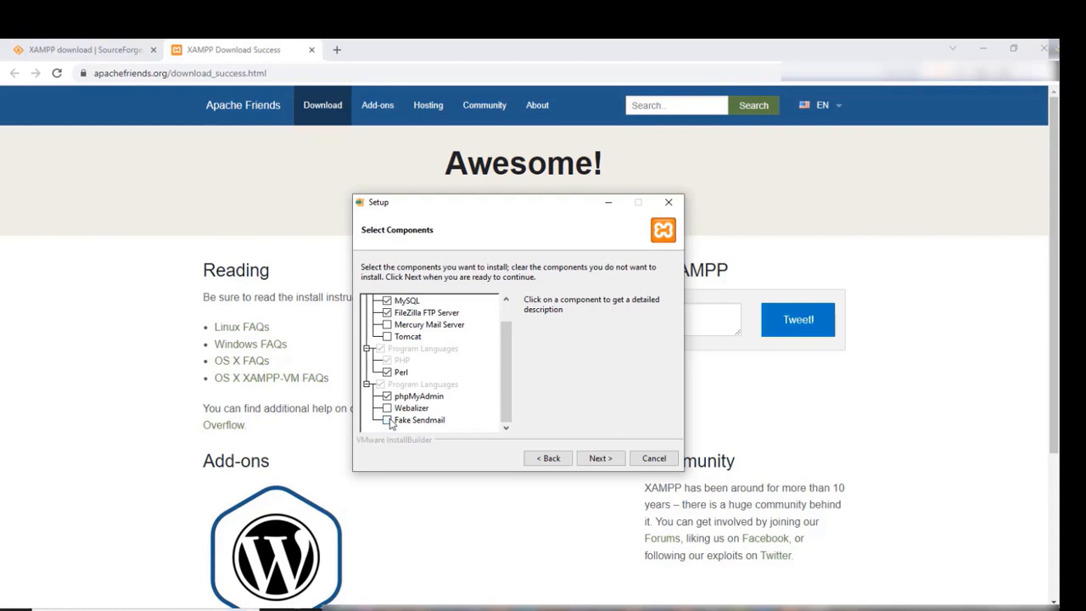
pyautogui.scroll(1, 475, 386)
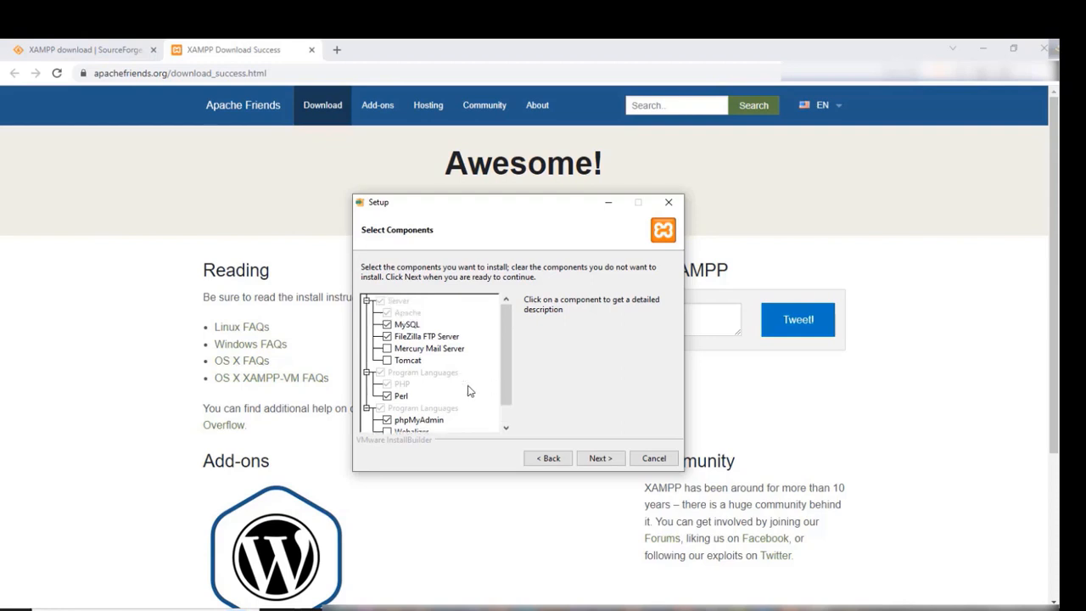
pyautogui.click(601, 458)
# - Install into C:\xampp with English language, without auto-starting the Control Panel
pyautogui.click(601, 458)
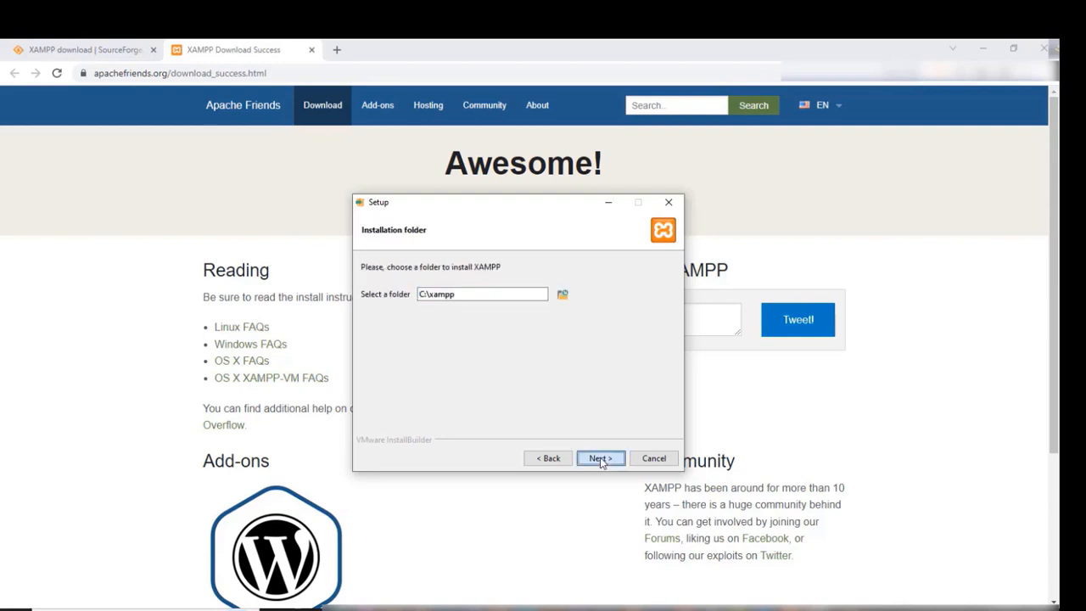
pyautogui.click(448, 293)
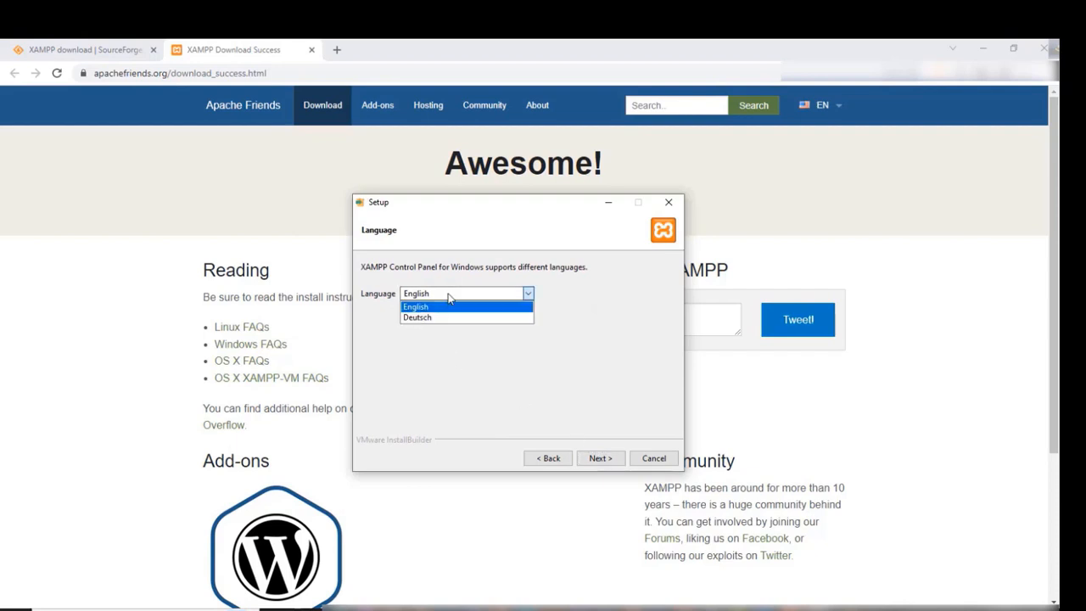
pyautogui.click(536, 295)
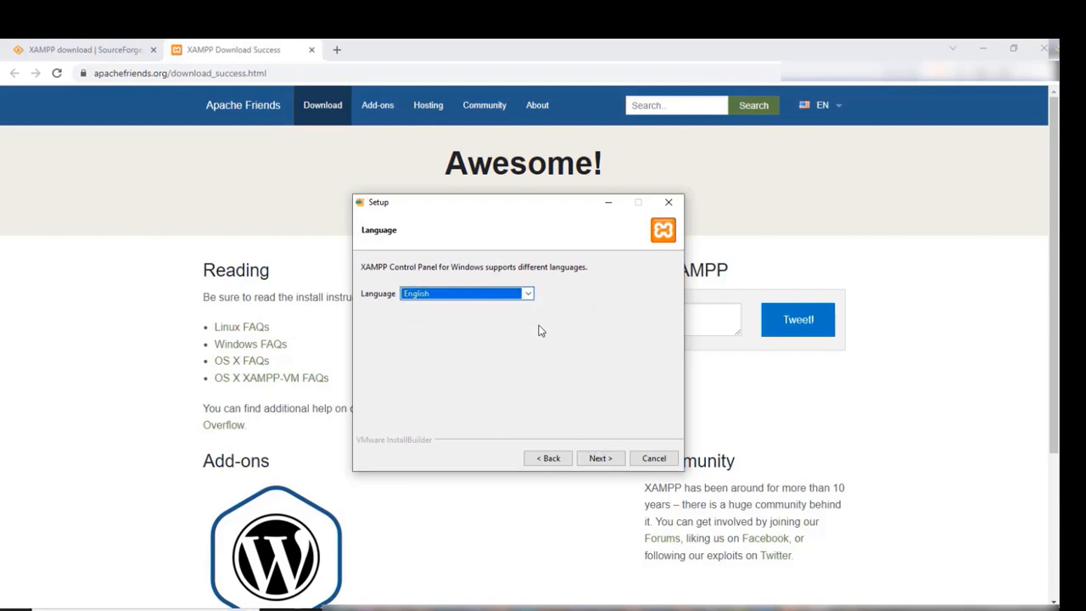
pyautogui.click(605, 457)
pyautogui.click(607, 460)
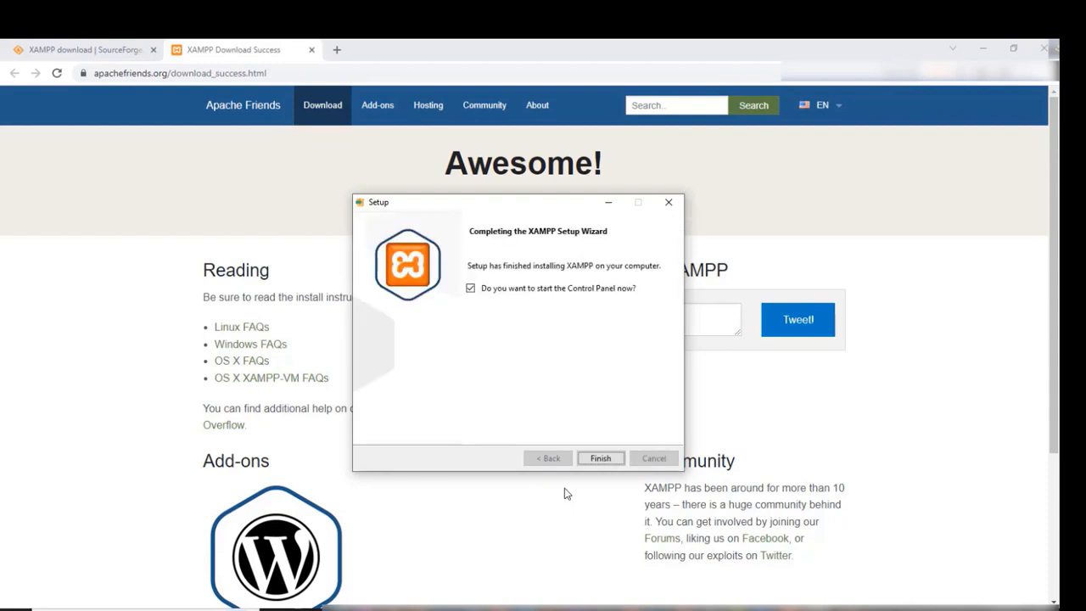
pyautogui.click(471, 288)
# - Finish setup, start Apache and MySQL, and select the localhost/dashboard address in Chrome
pyautogui.click(602, 459)
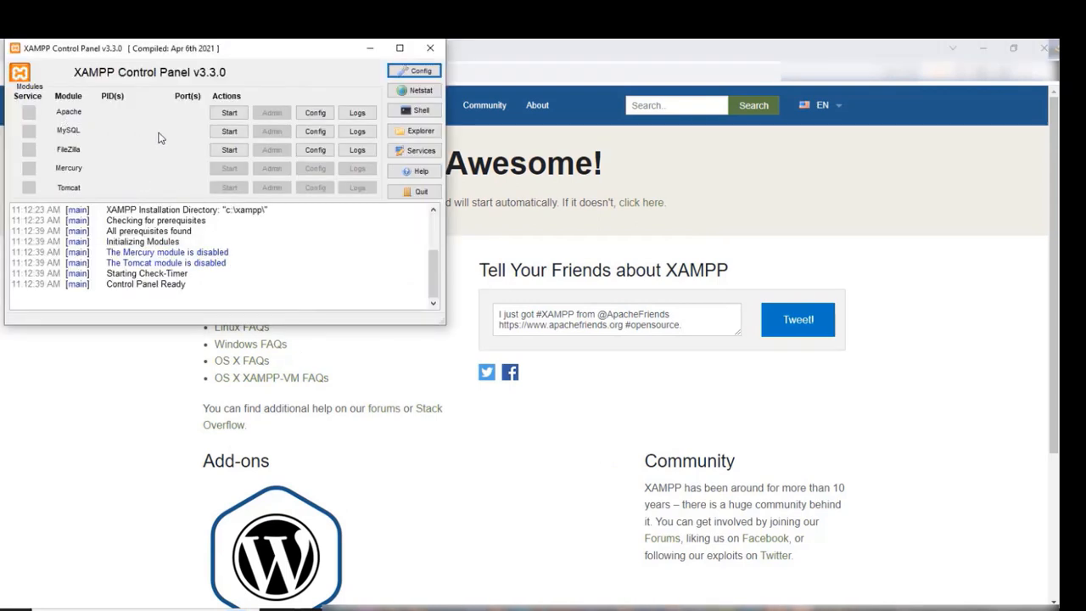
pyautogui.click(229, 114)
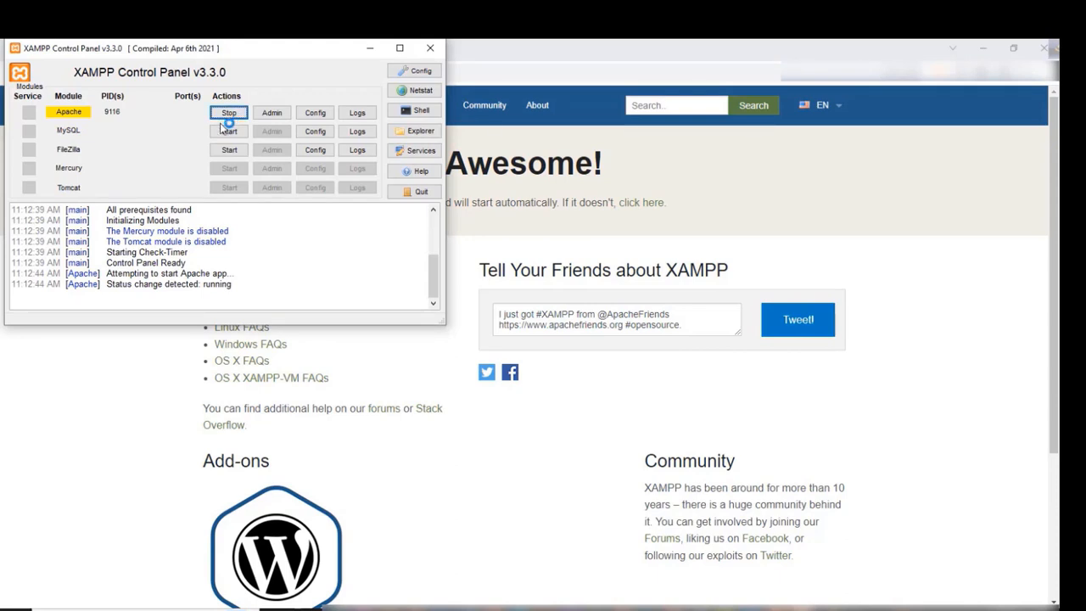
pyautogui.click(217, 133)
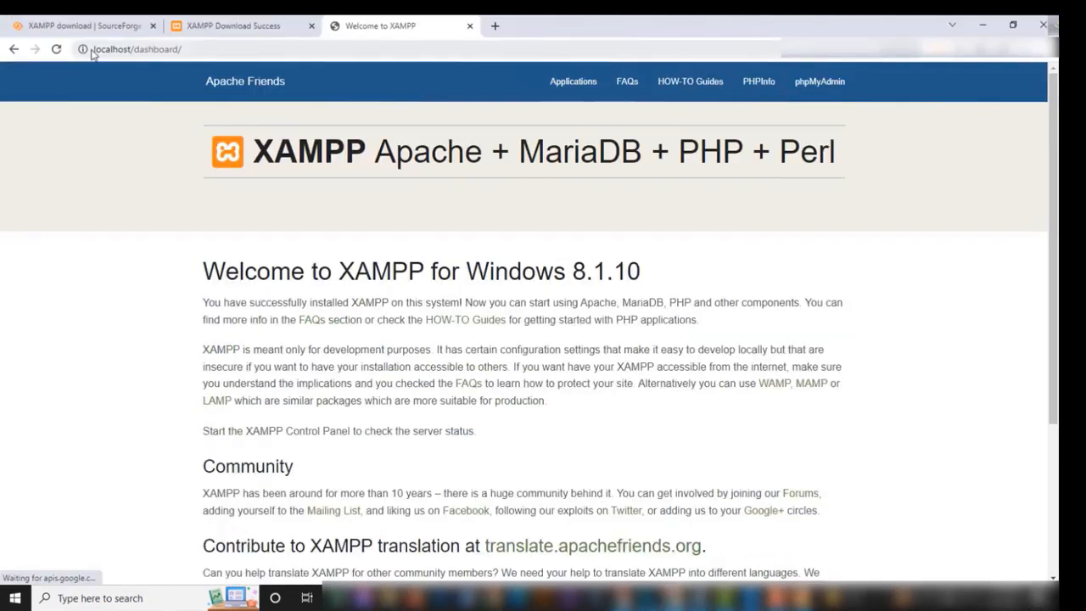
pyautogui.moveTo(94, 51); pyautogui.dragTo(123, 60)
pyautogui.click(223, 55)
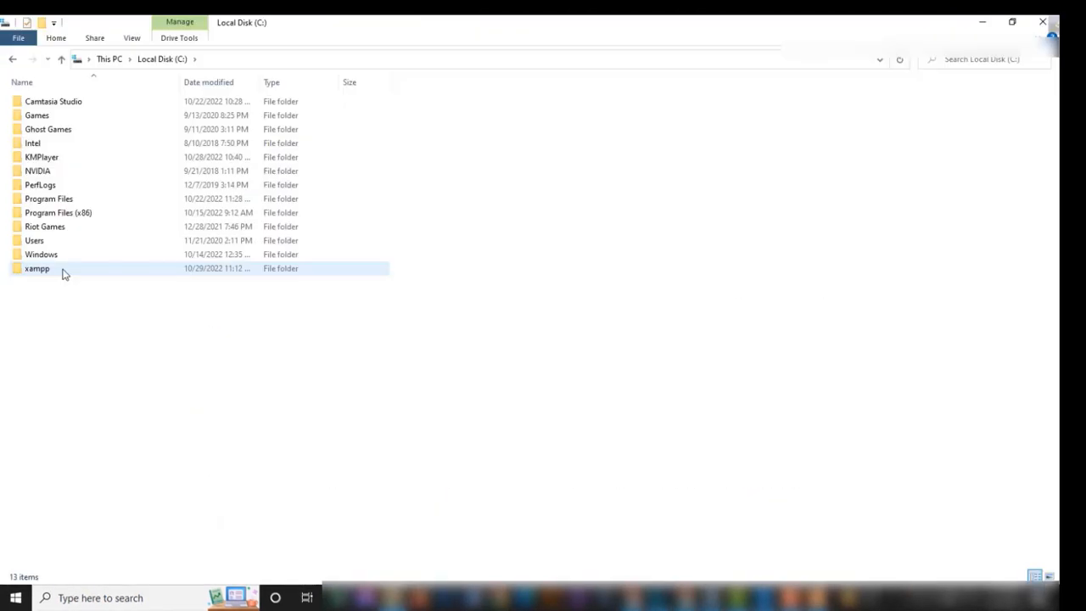
# - Open the xampp folder on Local Disk (C:) in File Explorer
pyautogui.doubleClick(62, 270)
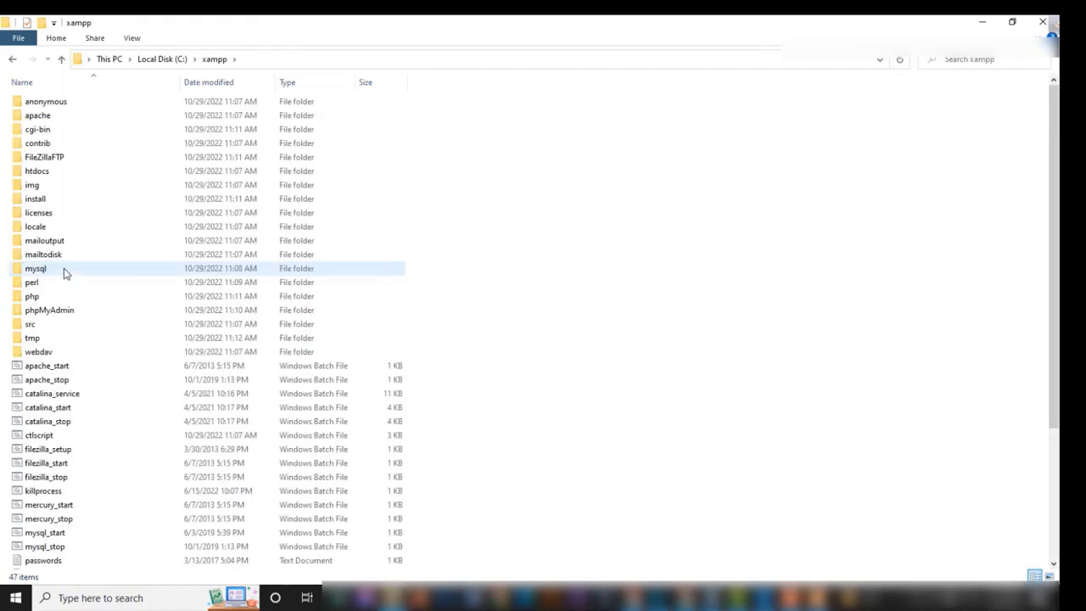
# - Create a new folder named mywebsite inside C:\xampp\htdocs
pyautogui.doubleClick(37, 171)
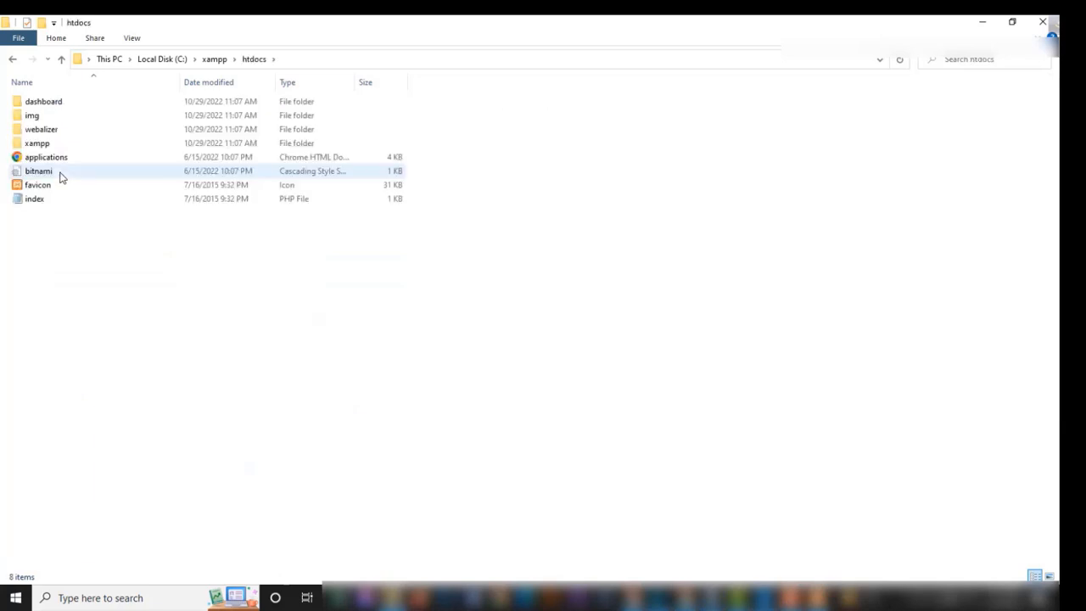
pyautogui.rightClick(140, 273)
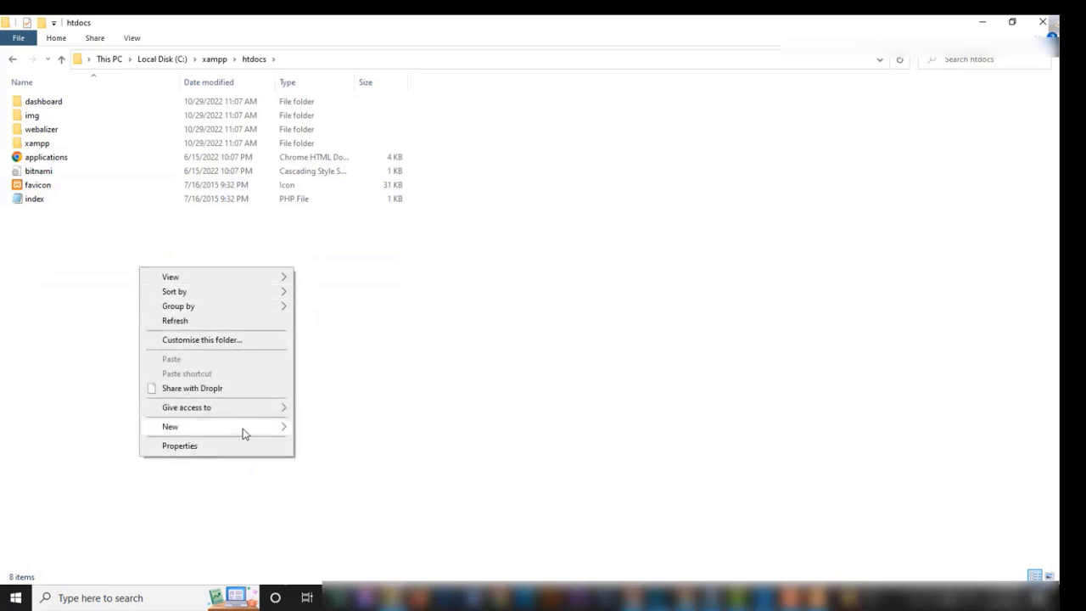
pyautogui.moveTo(285, 431)
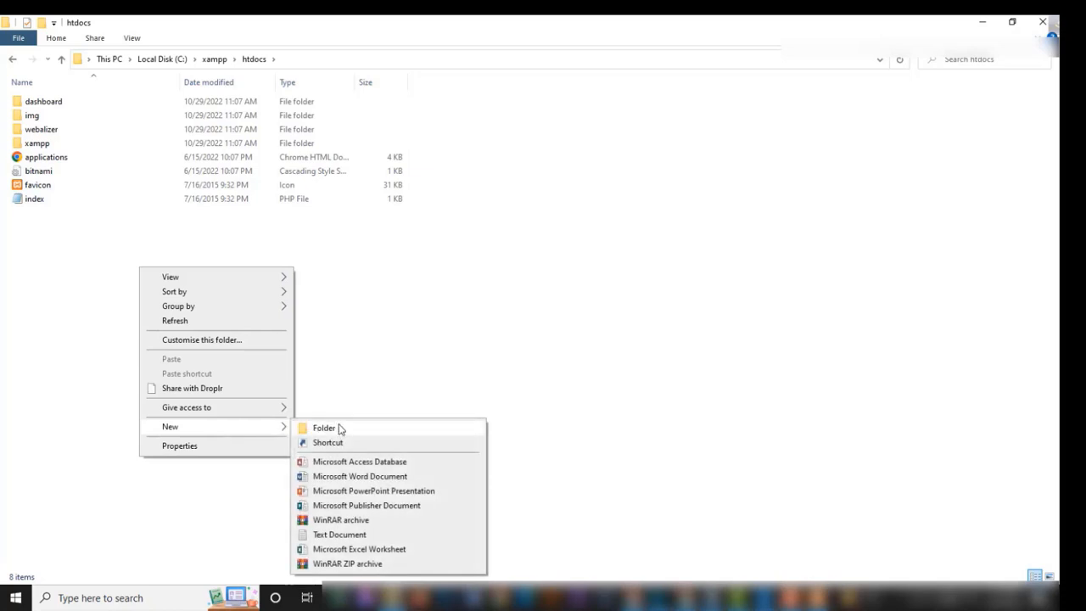
pyautogui.click(325, 428)
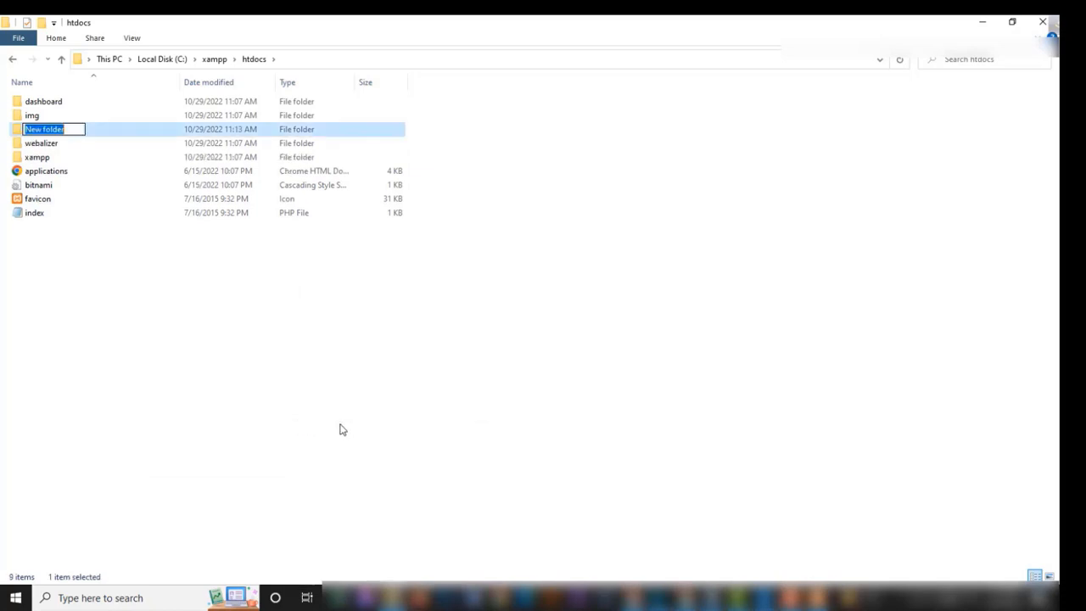
pyautogui.write('my')
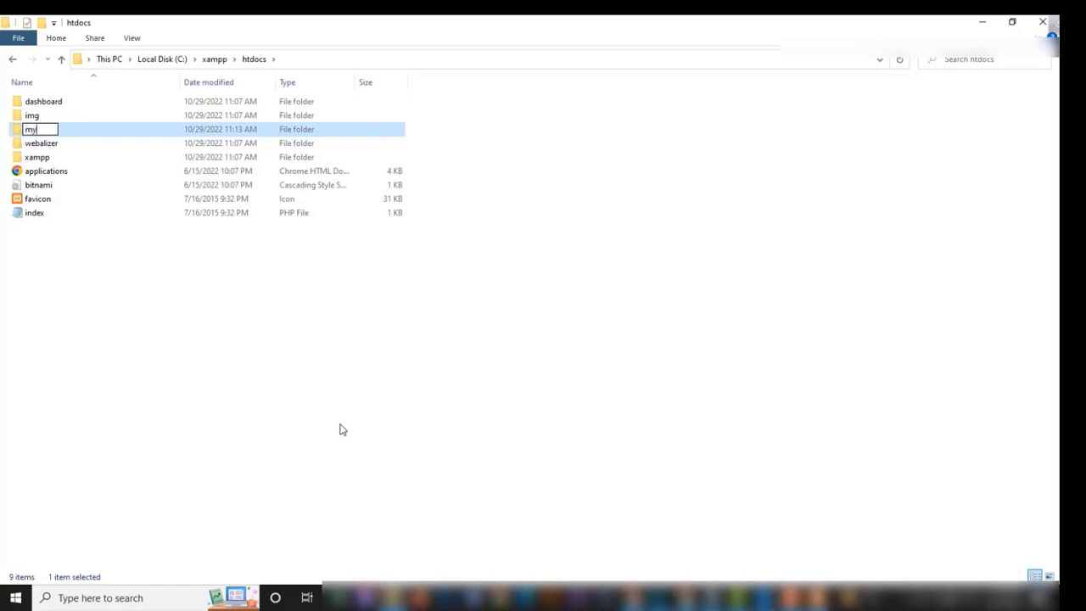
pyautogui.write('website')
pyautogui.press('Return')
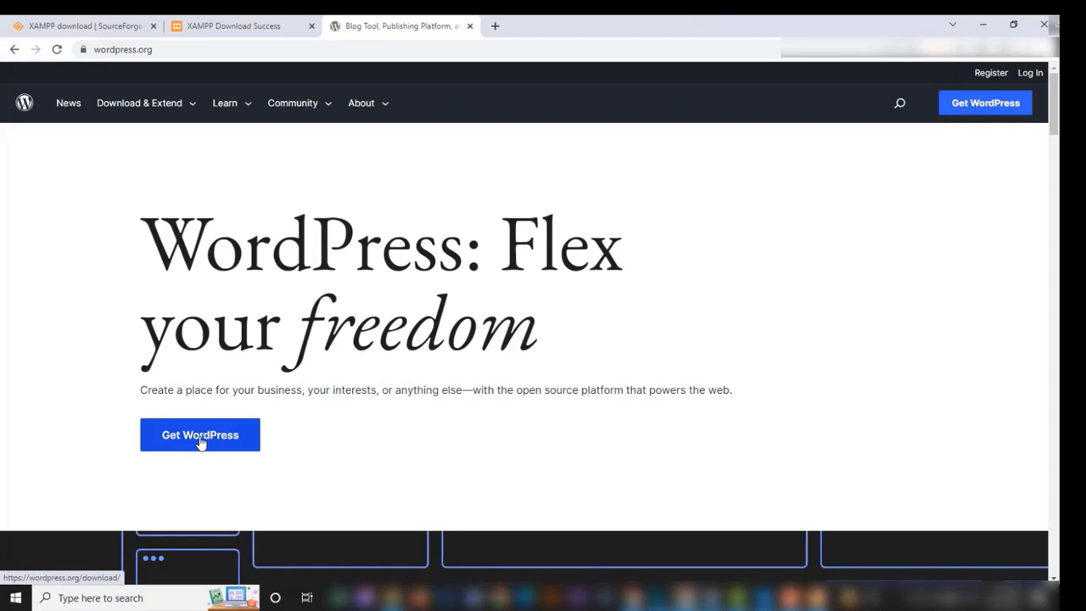
# - Download the WordPress 6.0.3 zip and show it in its Downloads folder
pyautogui.click(201, 443)
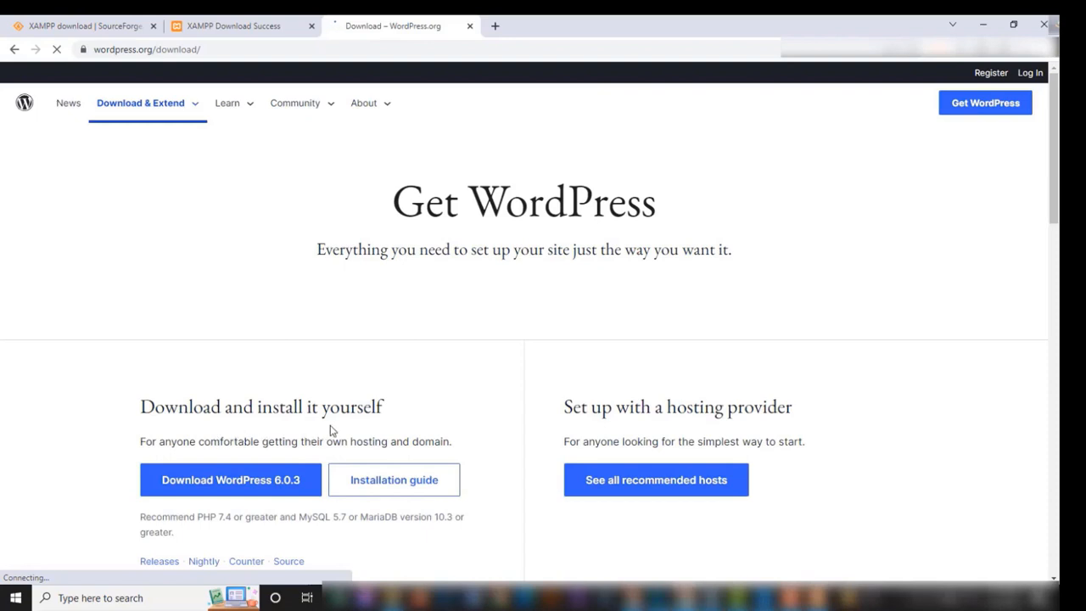
pyautogui.scroll(-2, 416, 381)
pyautogui.click(231, 347)
pyautogui.click(141, 566)
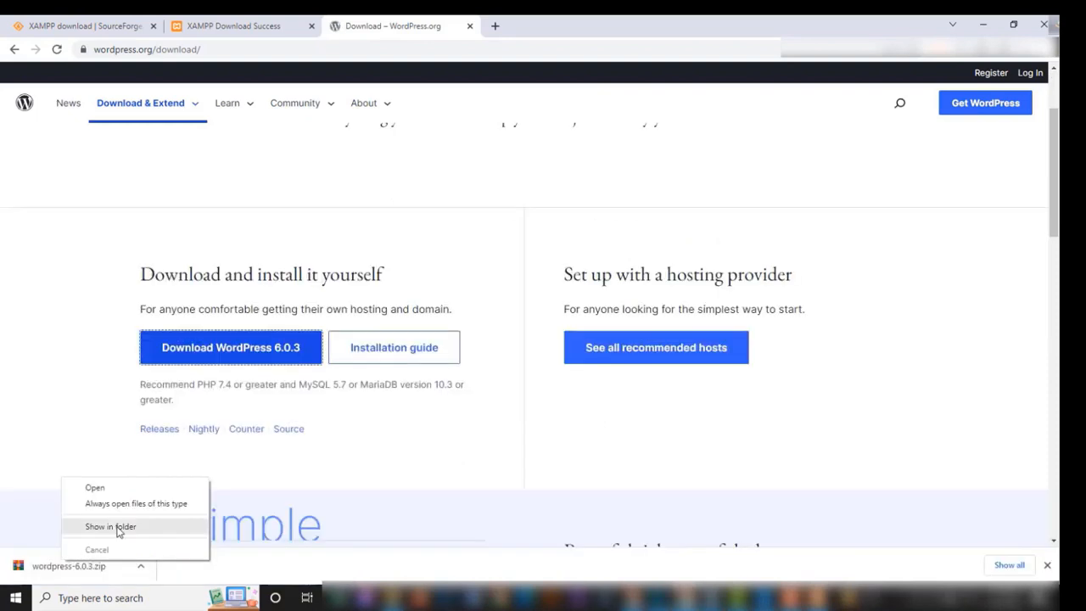
pyautogui.click(119, 527)
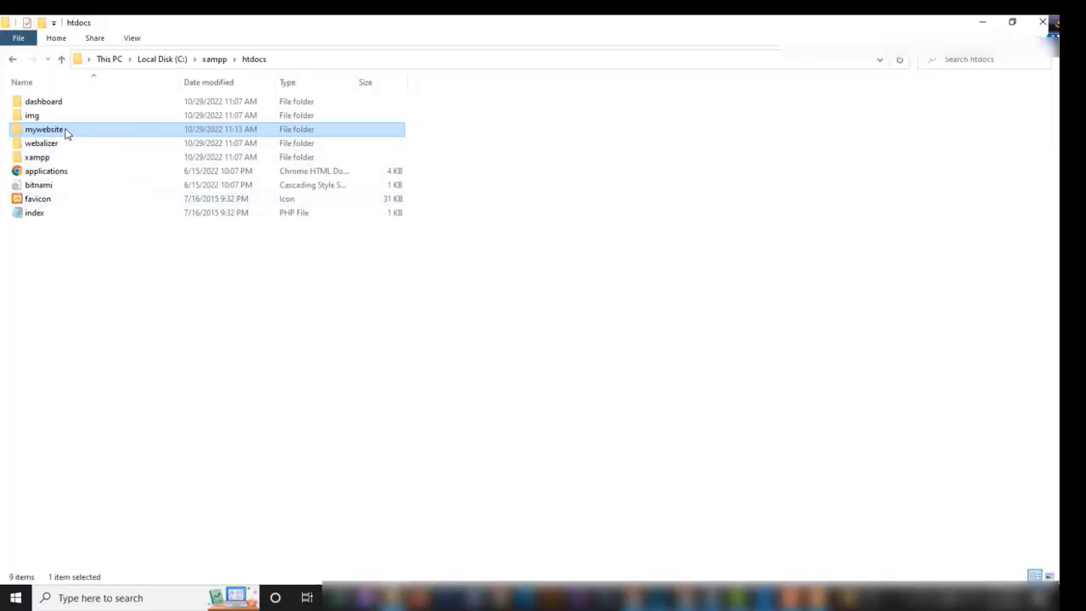
# - Paste the wordpress-6.0.3 zip into mywebsite, extract it there, and delete the zip
pyautogui.doubleClick(67, 133)
pyautogui.hotkey('ctrl', 'v')
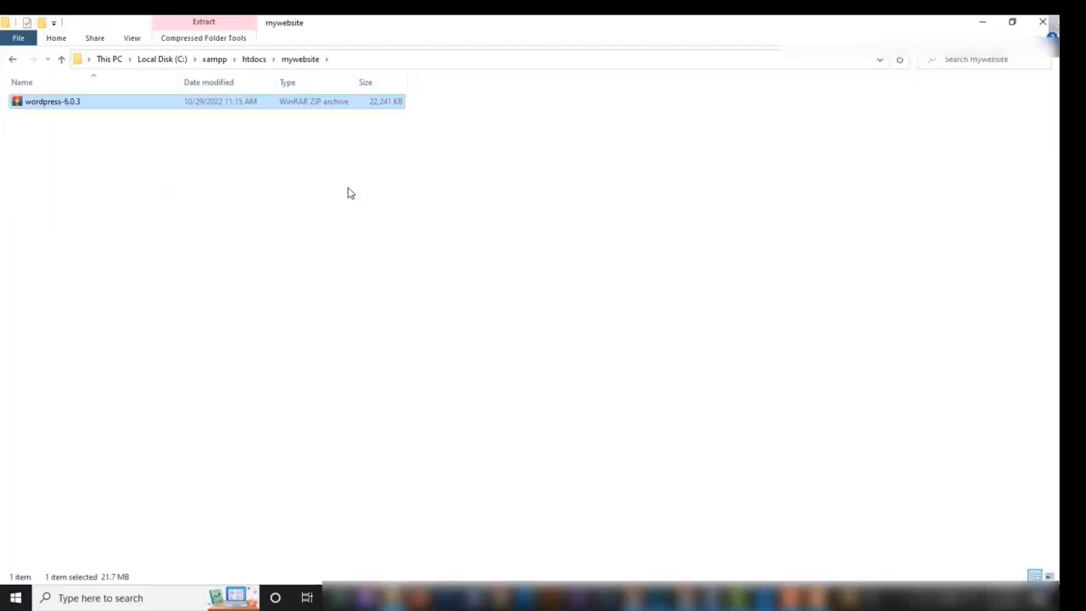
pyautogui.rightClick(144, 104)
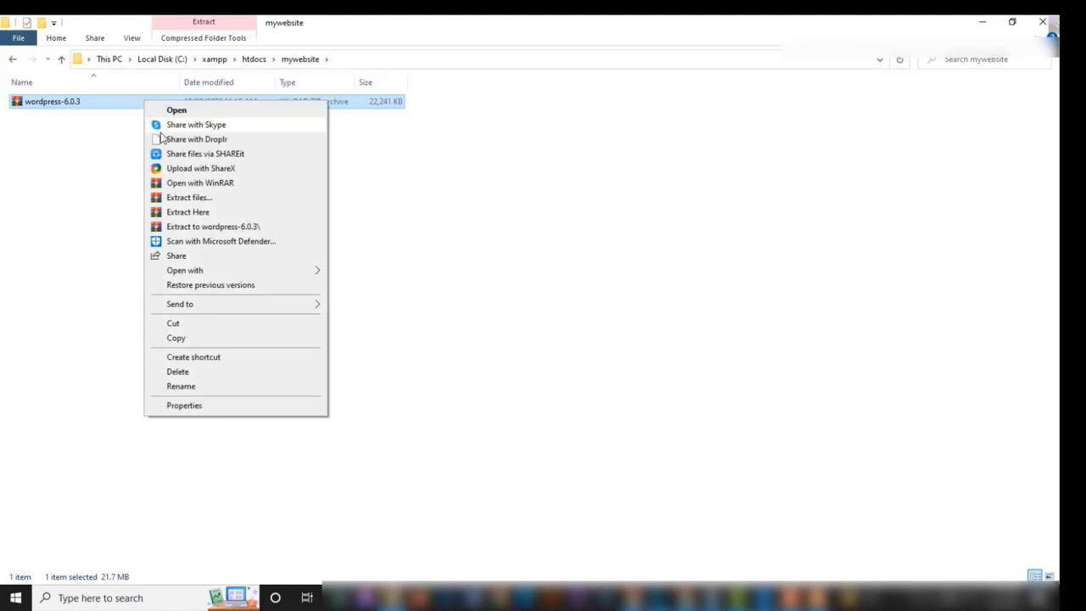
pyautogui.click(227, 214)
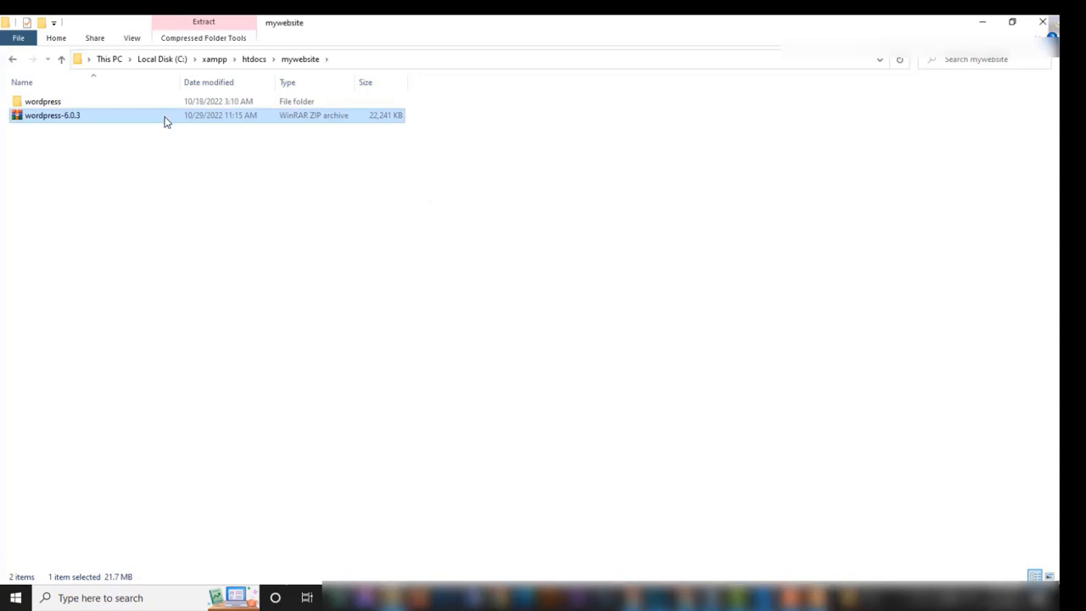
pyautogui.press('Delete')
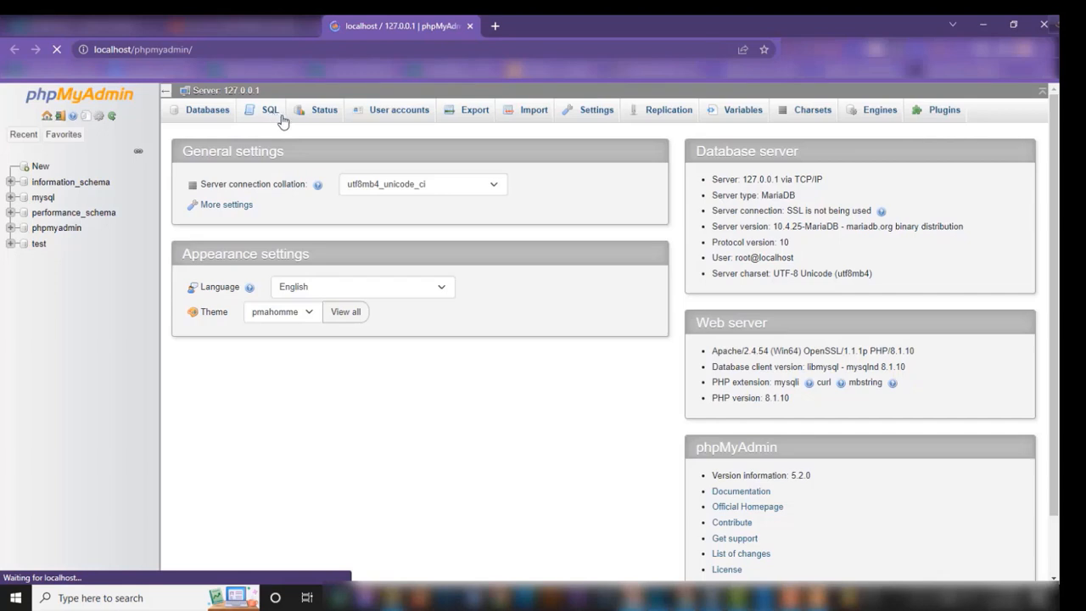
# - Create the mywebsite database with default collation, then open localhost/mywebsite/wordpress
pyautogui.click(206, 115)
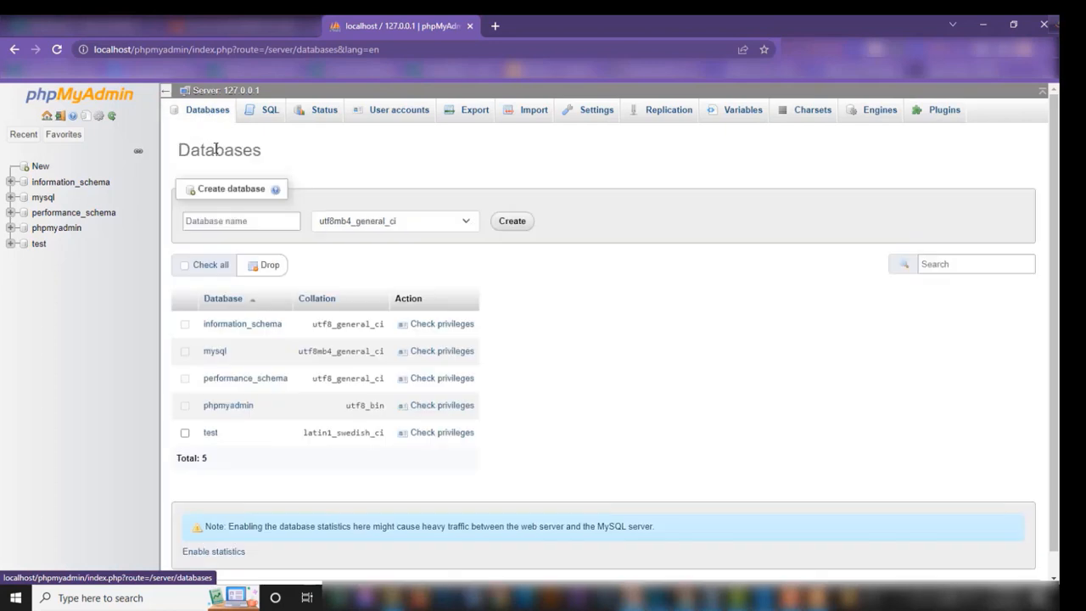
pyautogui.click(233, 227)
pyautogui.write('mywebsite')
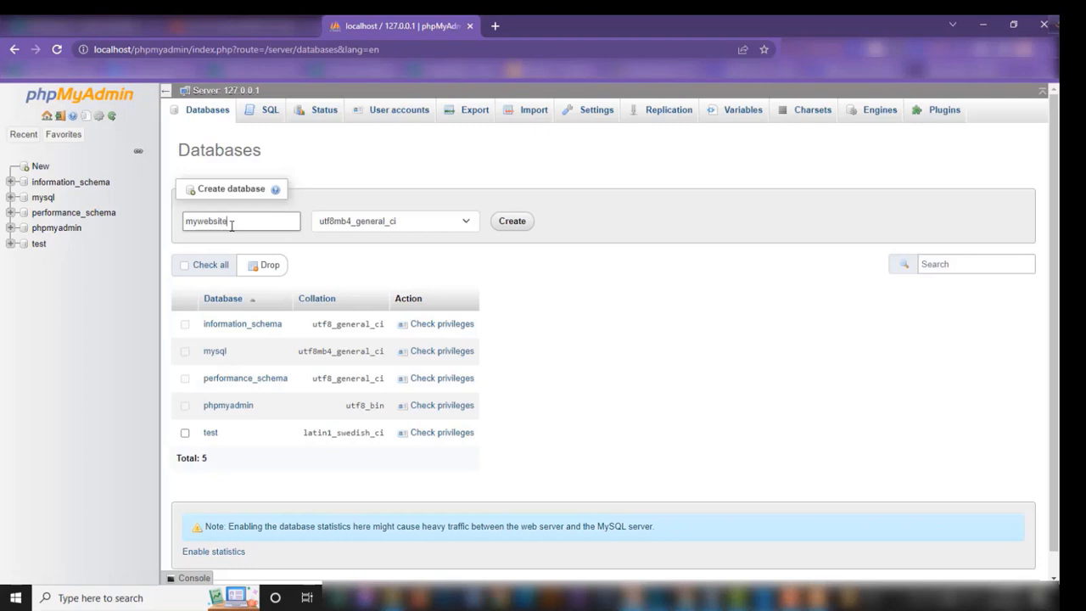
pyautogui.click(467, 223)
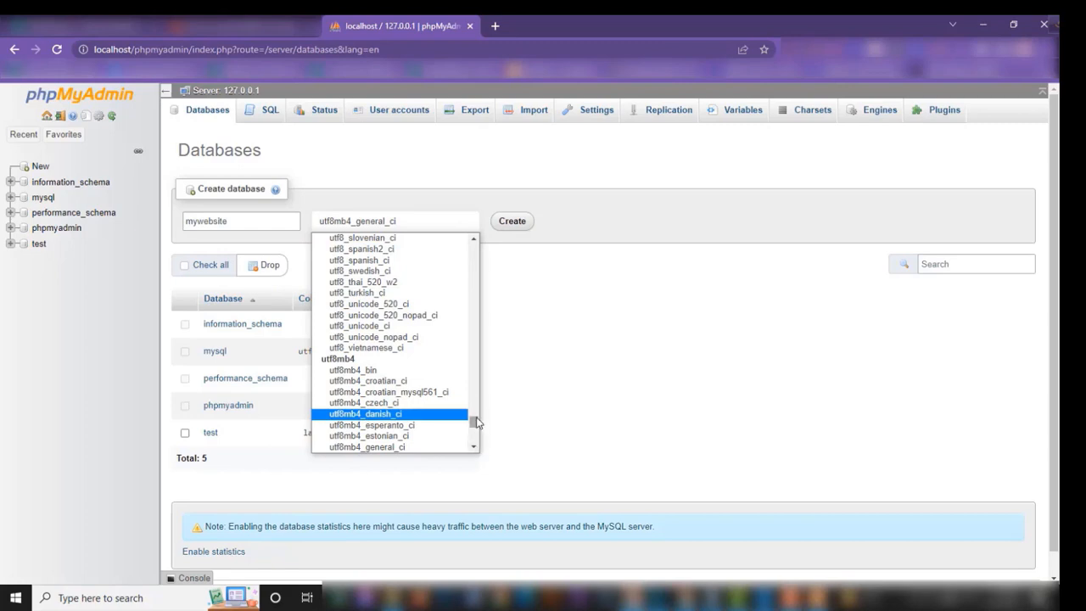
pyautogui.scroll(3, 476, 388)
pyautogui.scroll(20, 476, 387)
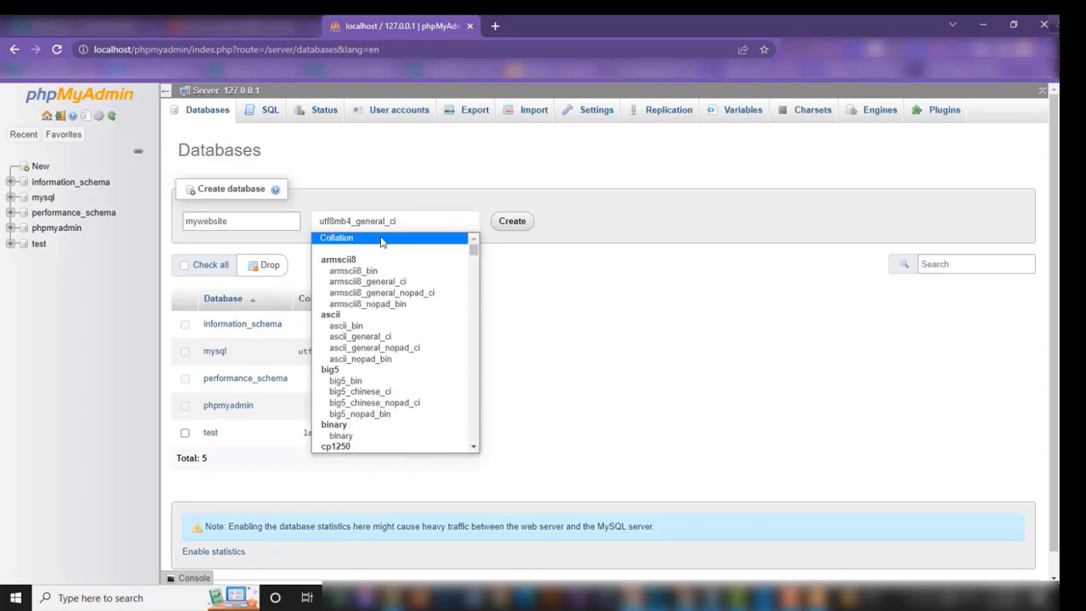
pyautogui.click(381, 239)
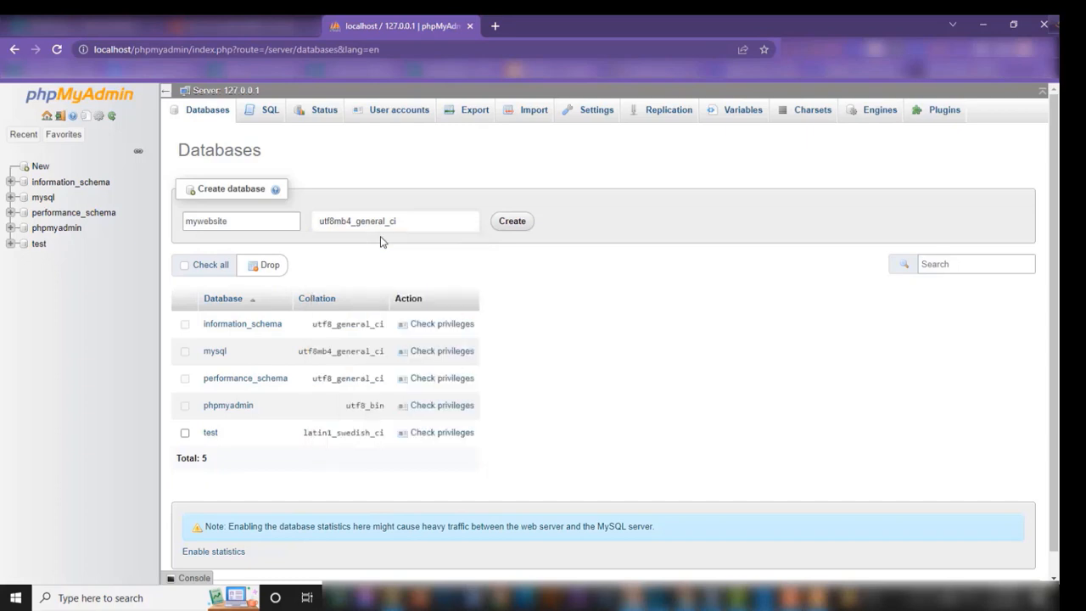
pyautogui.click(513, 221)
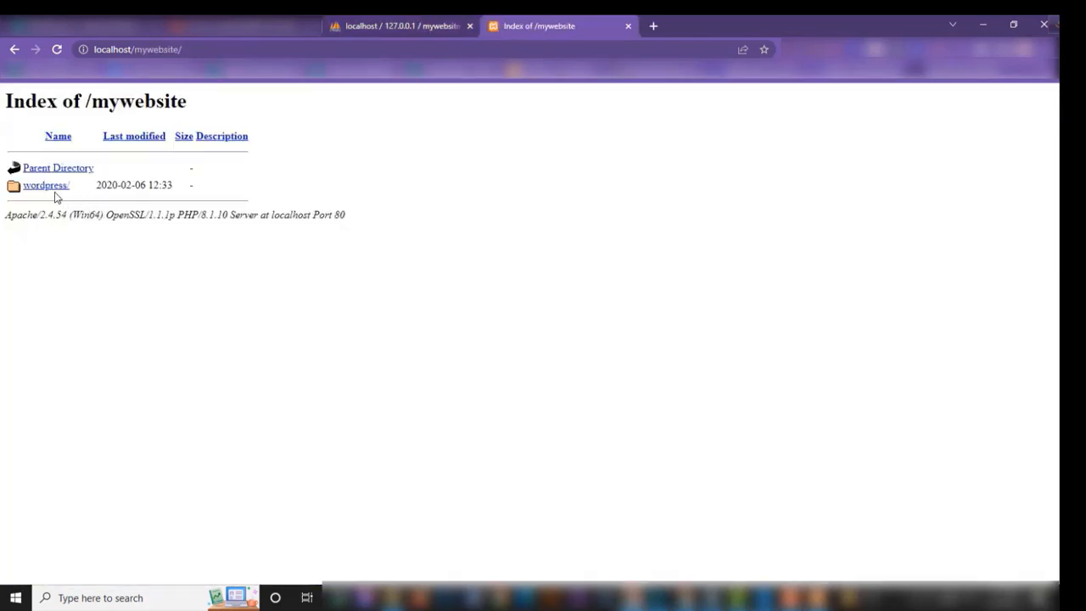
pyautogui.click(54, 189)
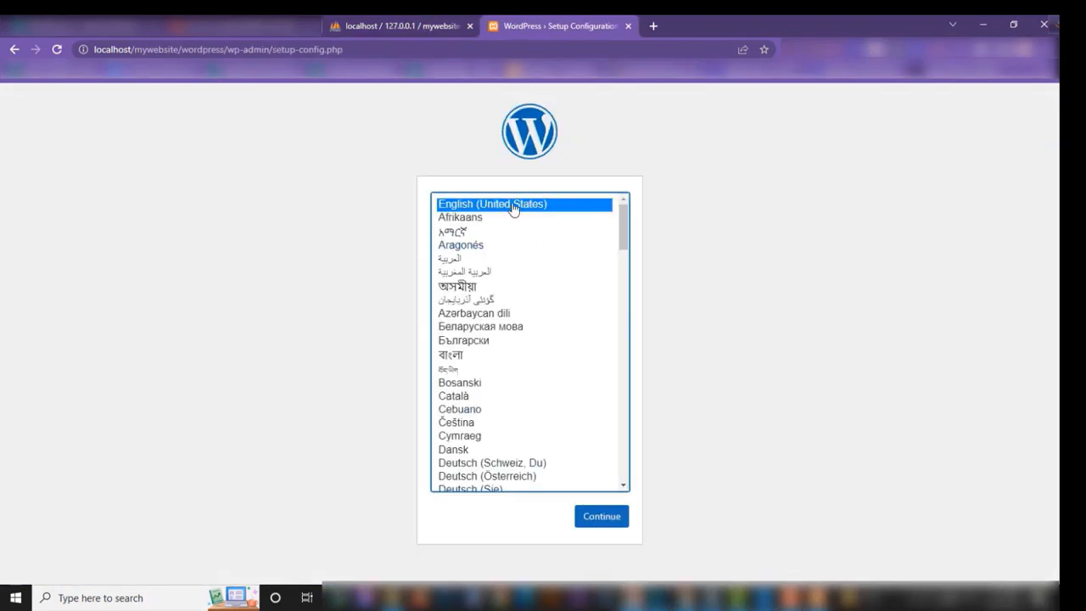
# - Choose English, then submit database mywebsite, username root and an empty password
pyautogui.click(602, 519)
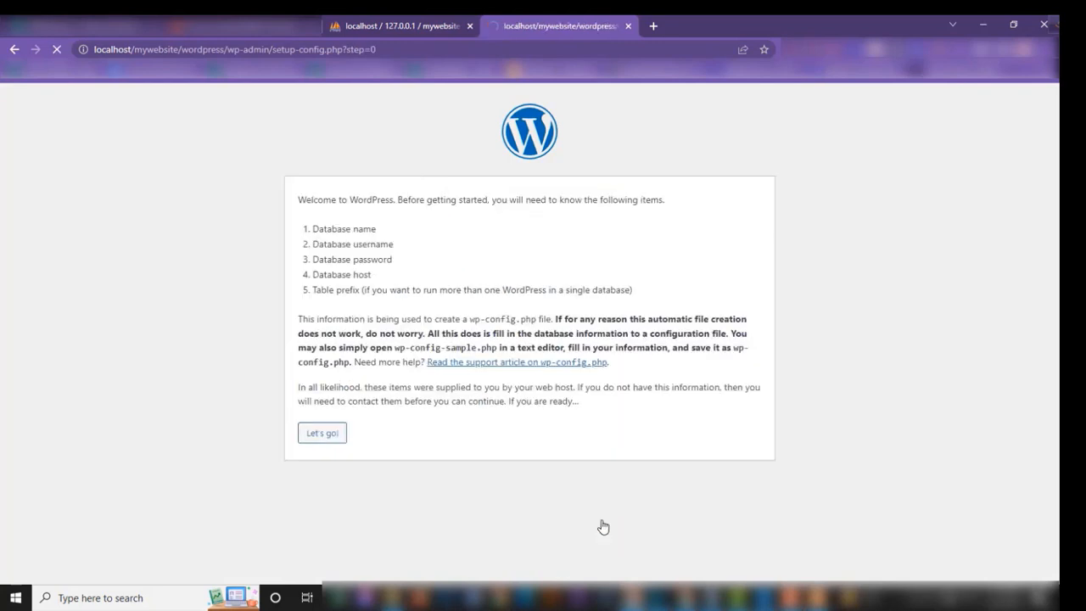
pyautogui.click(335, 438)
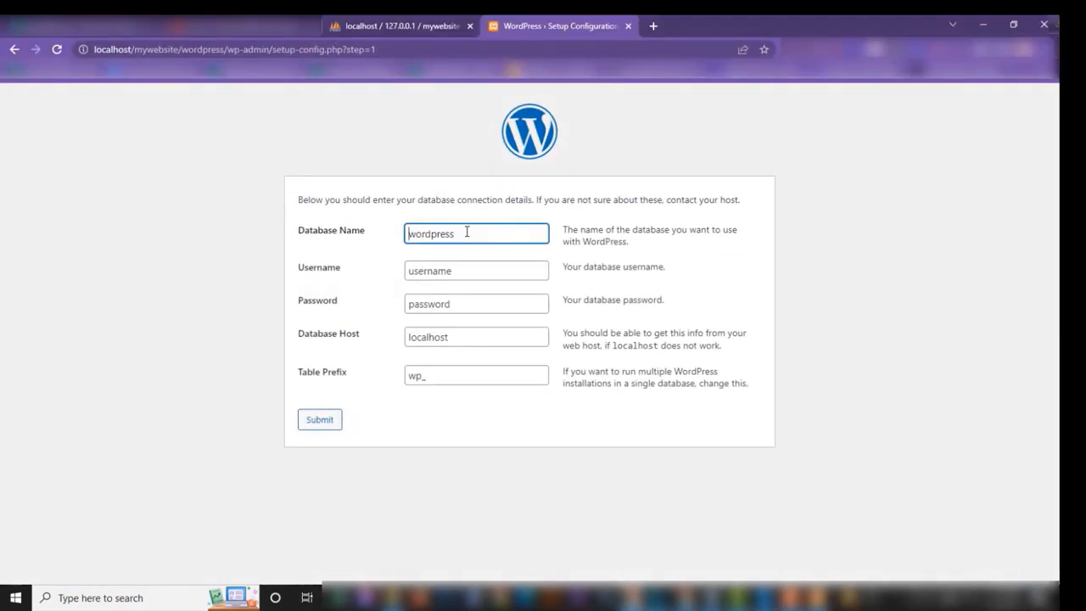
pyautogui.moveTo(466, 231); pyautogui.dragTo(392, 235)
pyautogui.write('mywebsite')
pyautogui.moveTo(476, 271); pyautogui.dragTo(395, 272)
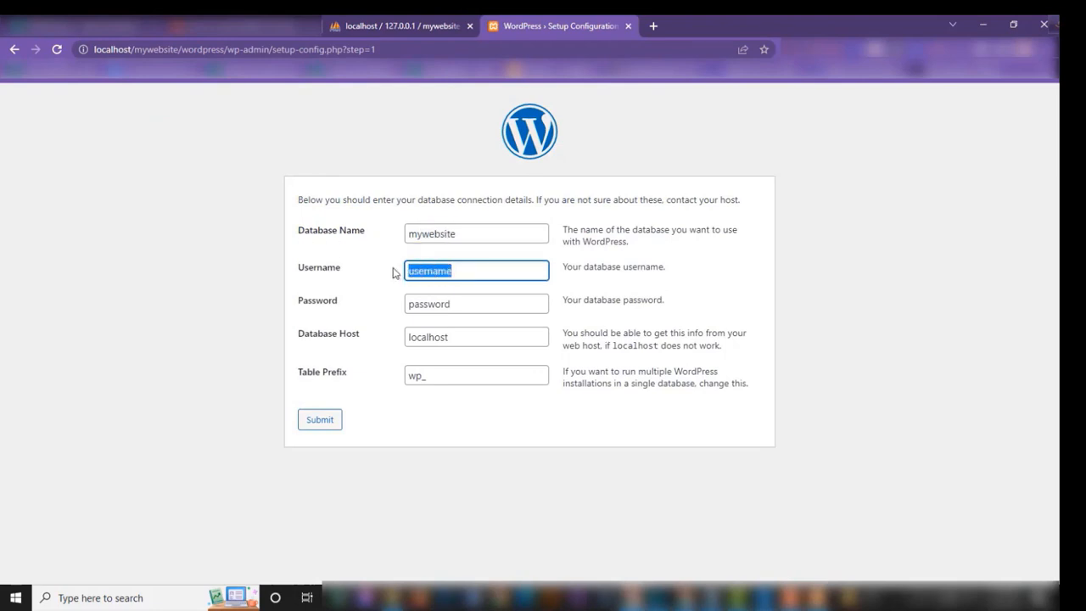
pyautogui.write('roo')
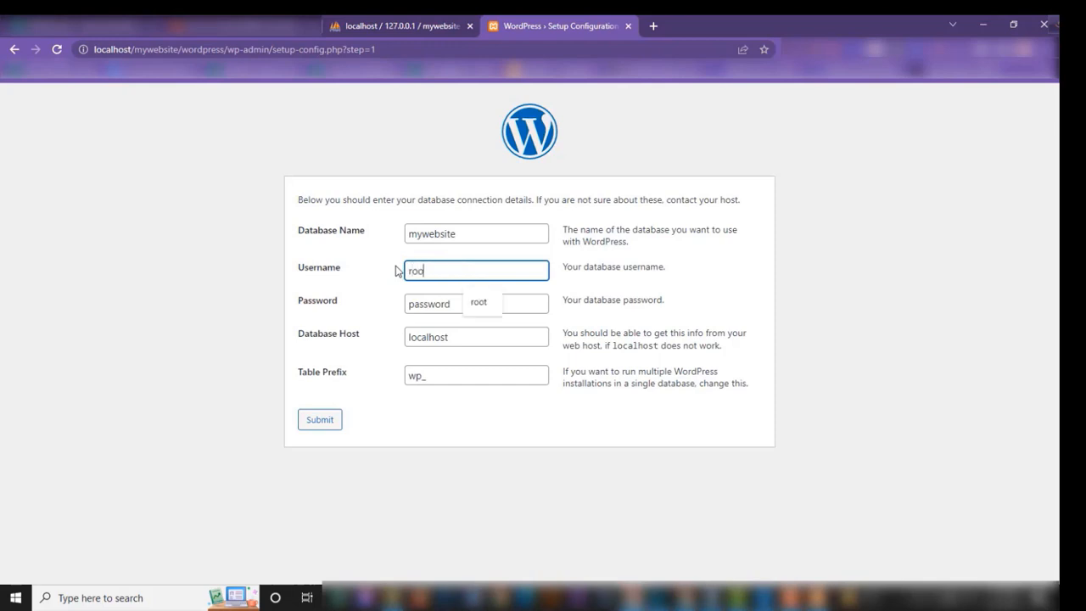
pyautogui.write('t')
pyautogui.moveTo(465, 304); pyautogui.dragTo(395, 302)
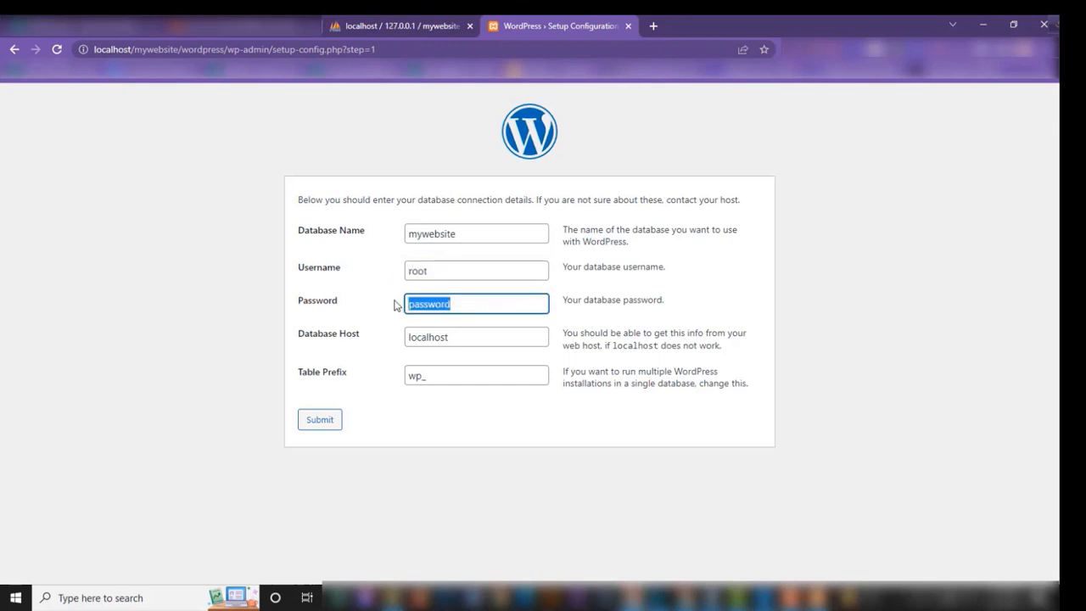
pyautogui.press('BackSpace')
pyautogui.click(316, 421)
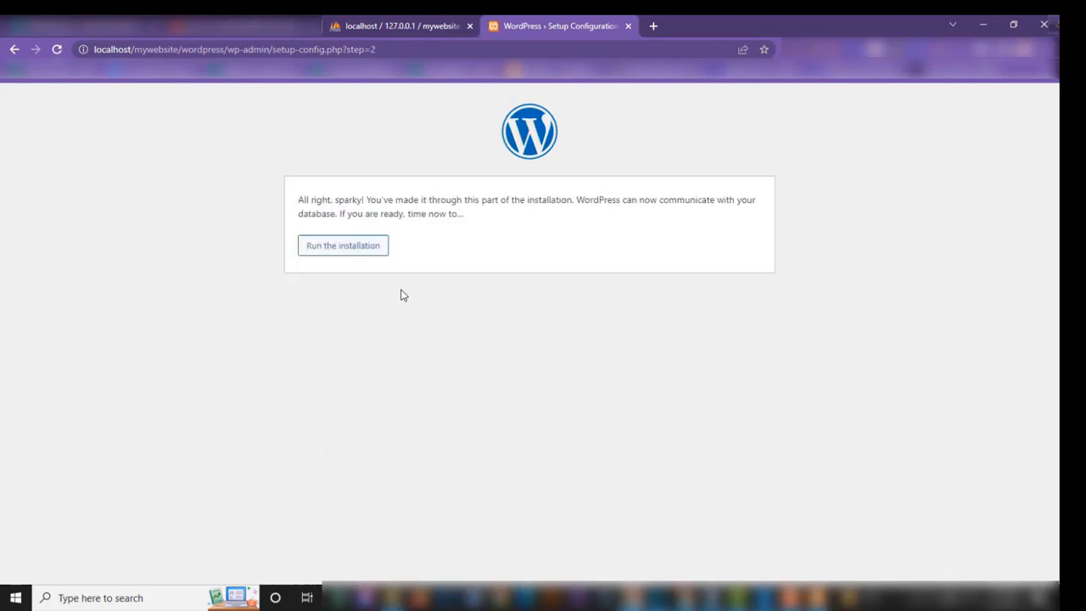
pyautogui.click(354, 251)
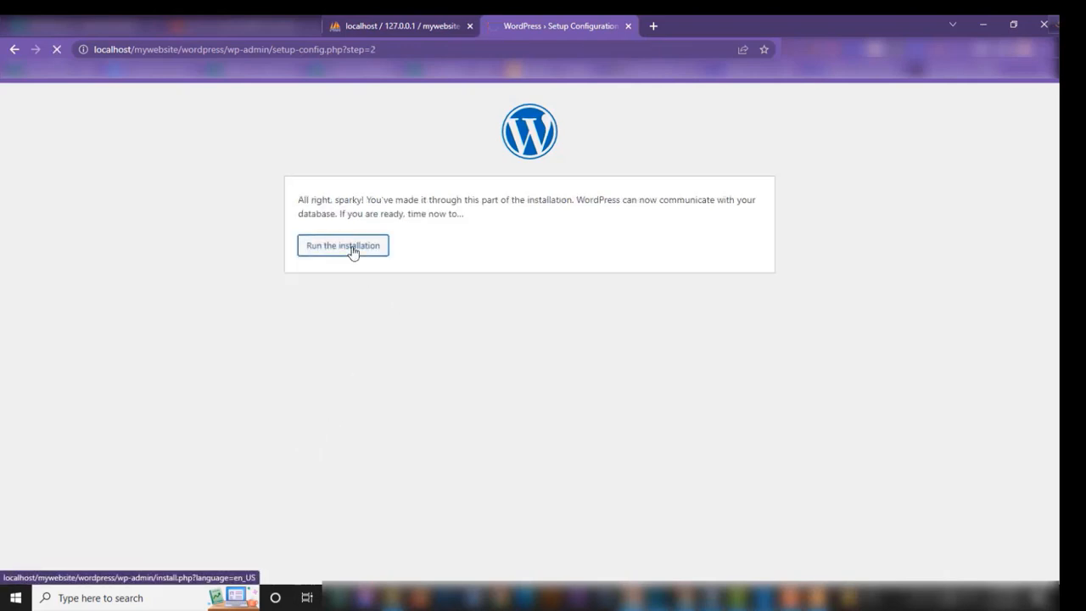
# - Install with title 'Best WordPress Website' and admin username, set a password, then log in
pyautogui.scroll(-1, 465, 285)
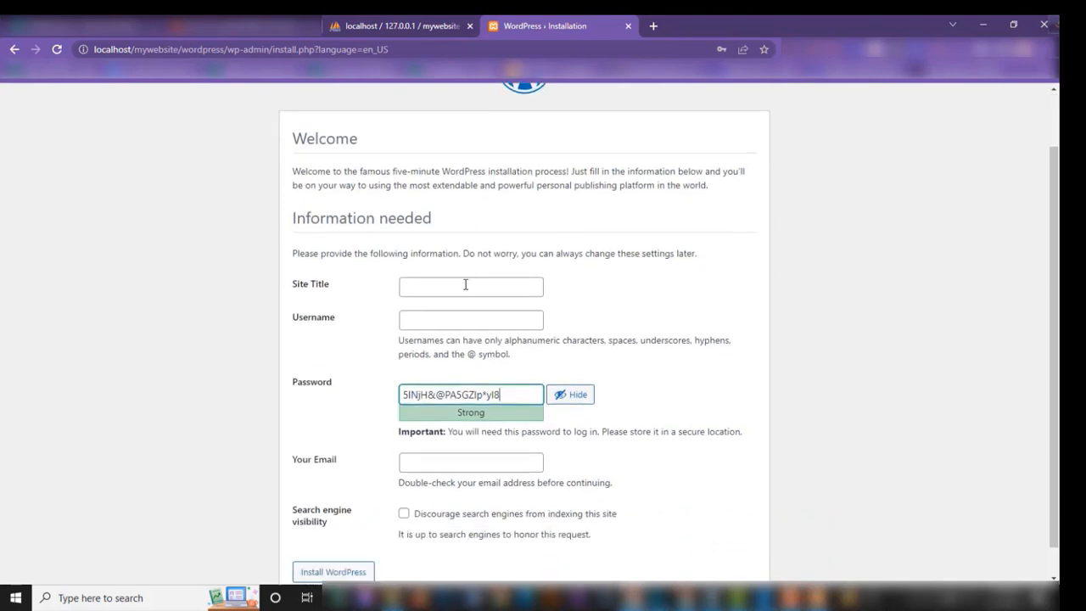
pyautogui.click(465, 285)
pyautogui.write('Best WordPress Website')
pyautogui.click(432, 317)
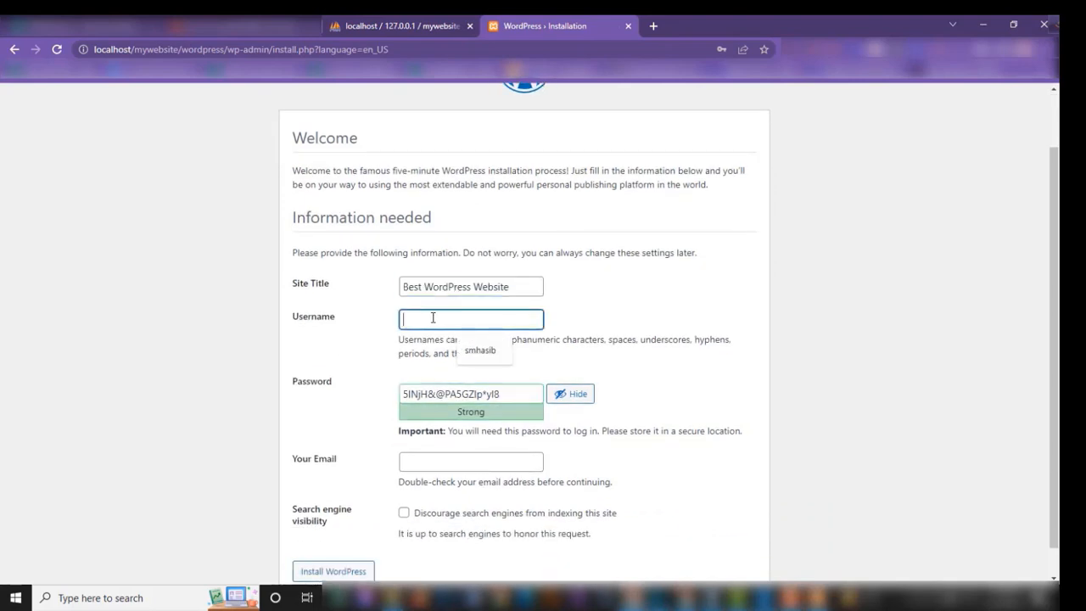
pyautogui.write('admin')
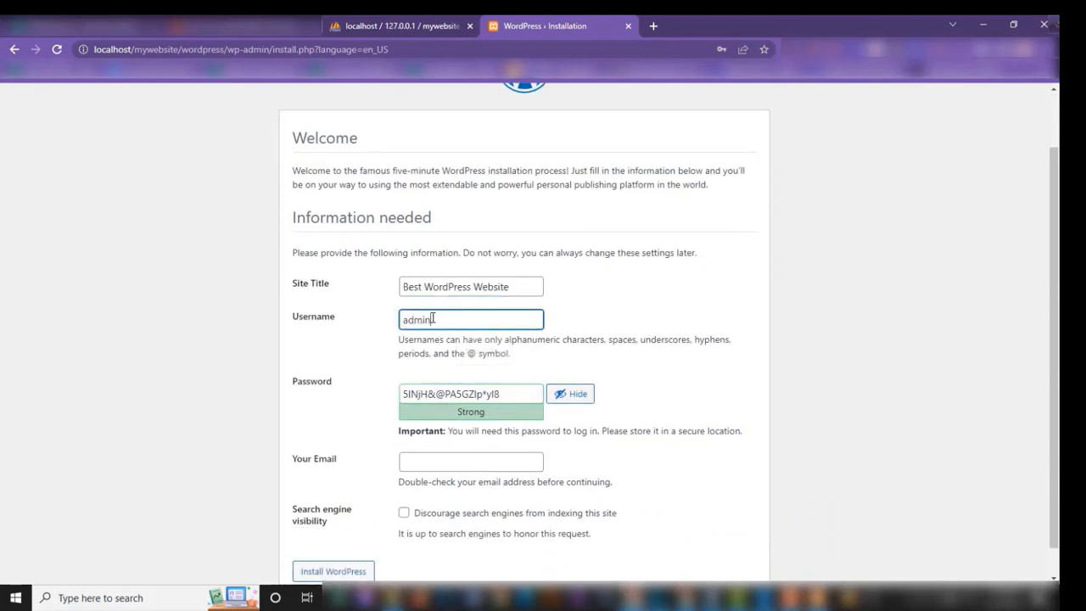
pyautogui.tripleClick(508, 396)
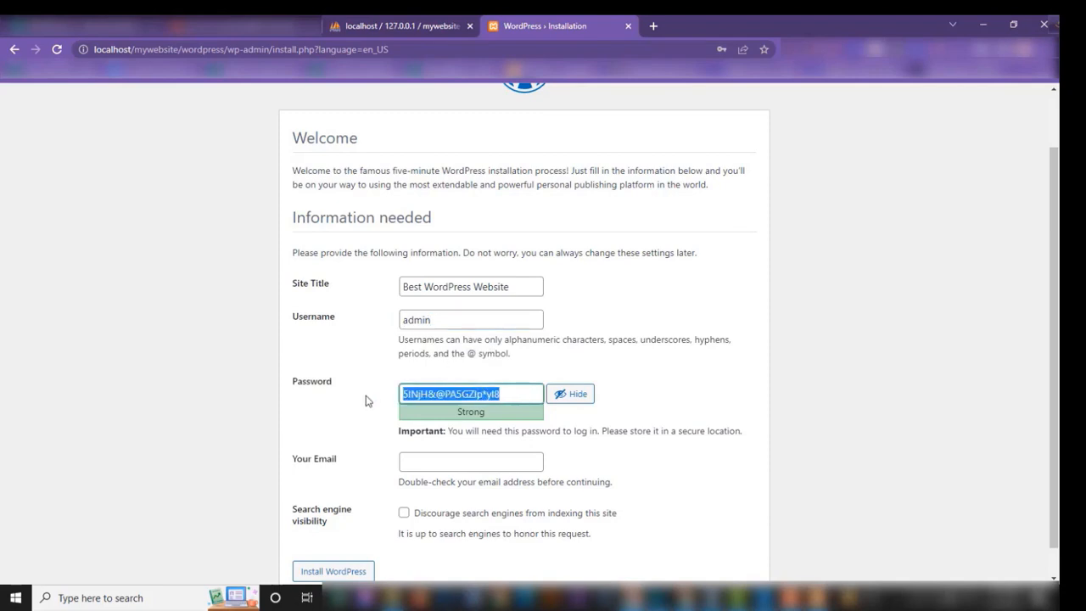
pyautogui.write('admin')
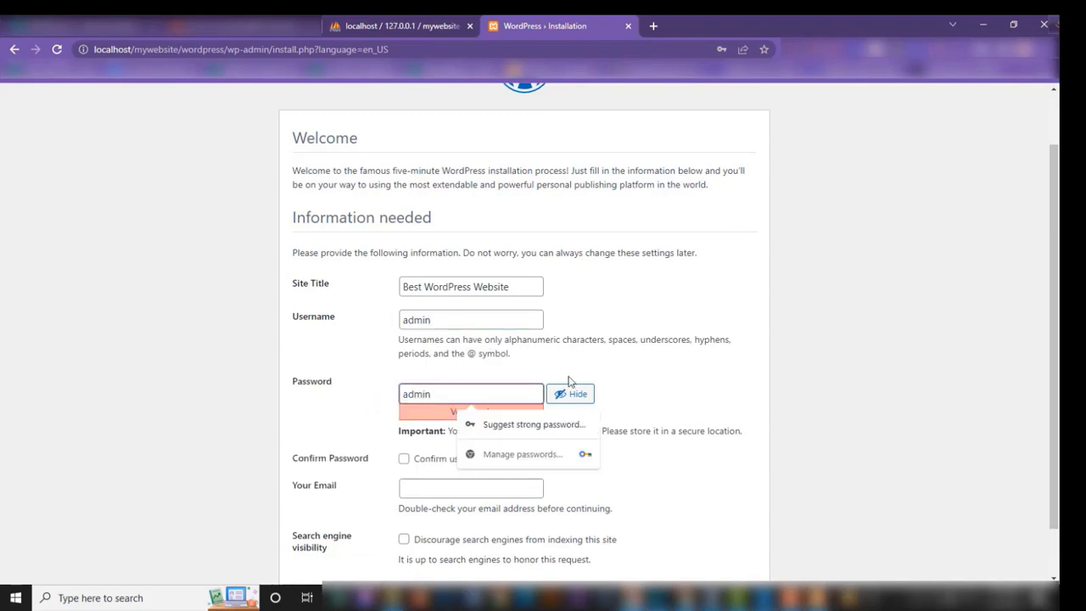
pyautogui.scroll(-1, 581, 376)
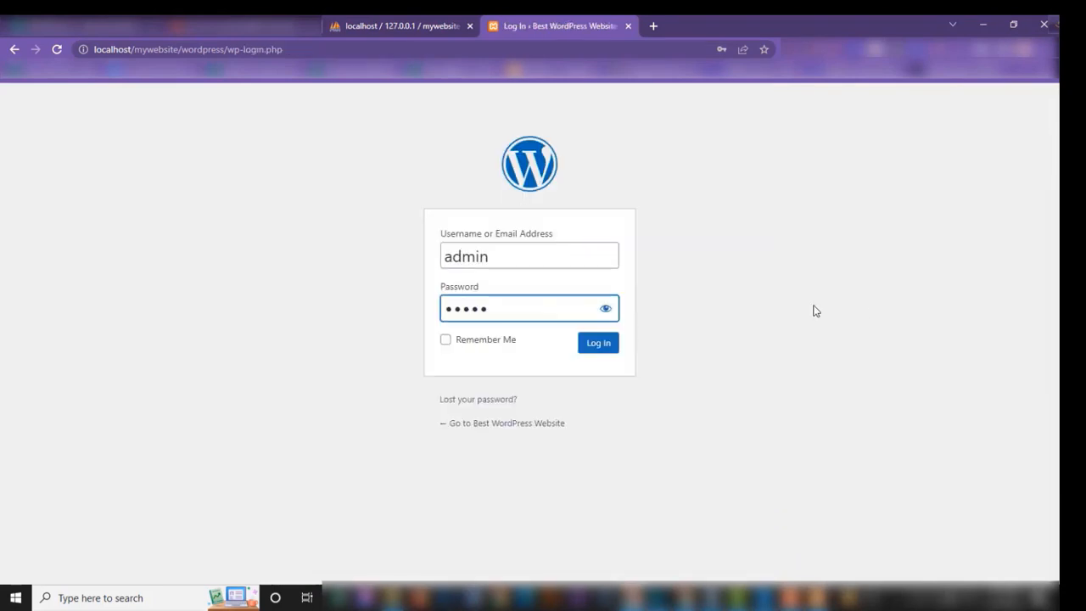
pyautogui.click(814, 306)
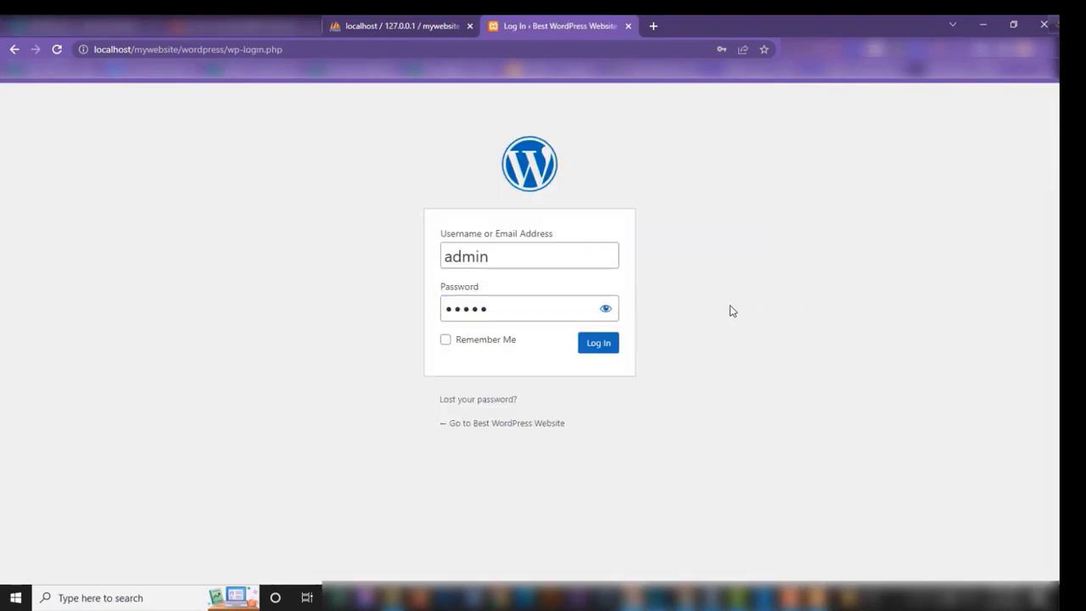
pyautogui.click(604, 348)
pyautogui.click(604, 348)
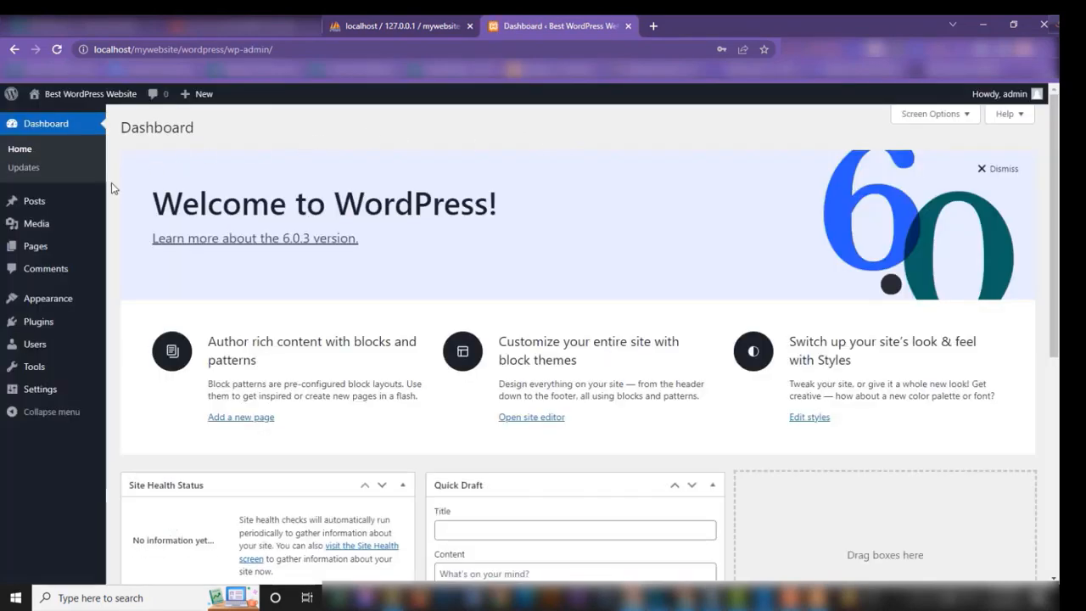
# - Go to Plugins > Add New in the WordPress admin sidebar to browse new plugins
pyautogui.moveTo(32, 206)
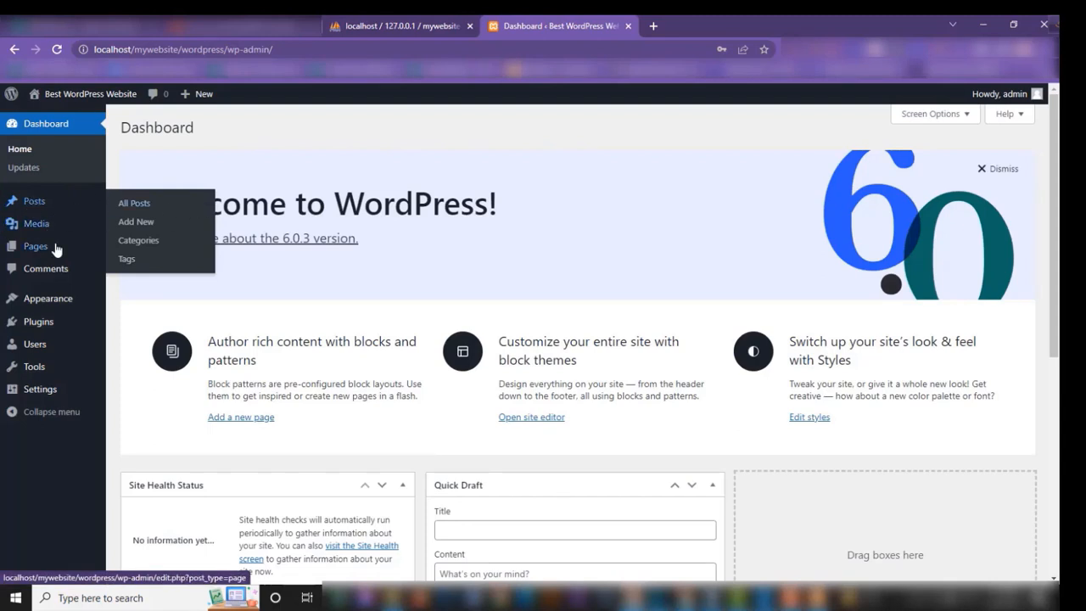
pyautogui.moveTo(47, 250)
pyautogui.moveTo(47, 325)
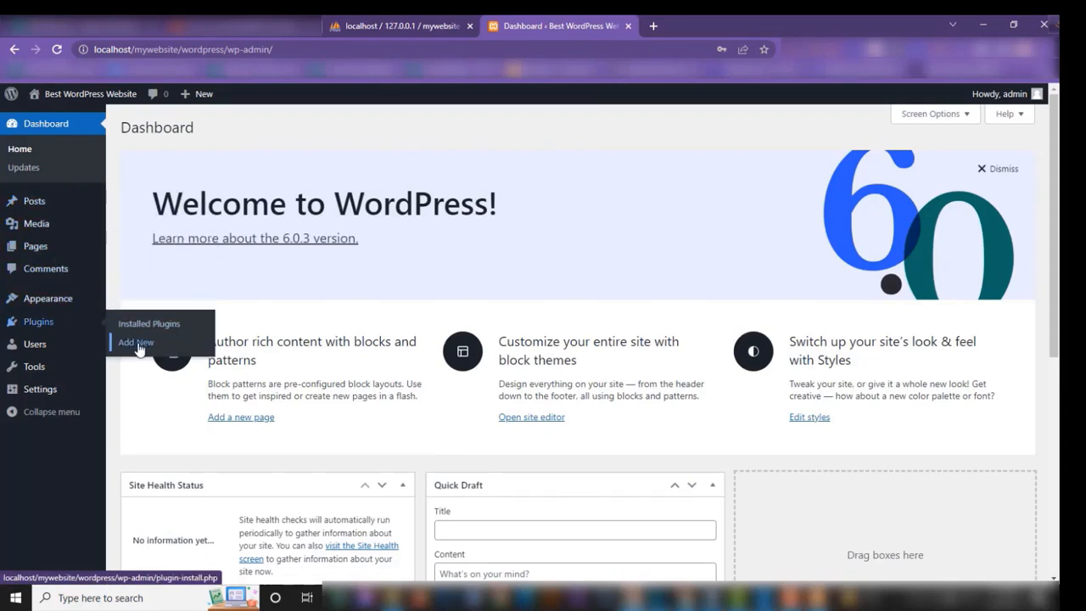
pyautogui.click(137, 343)
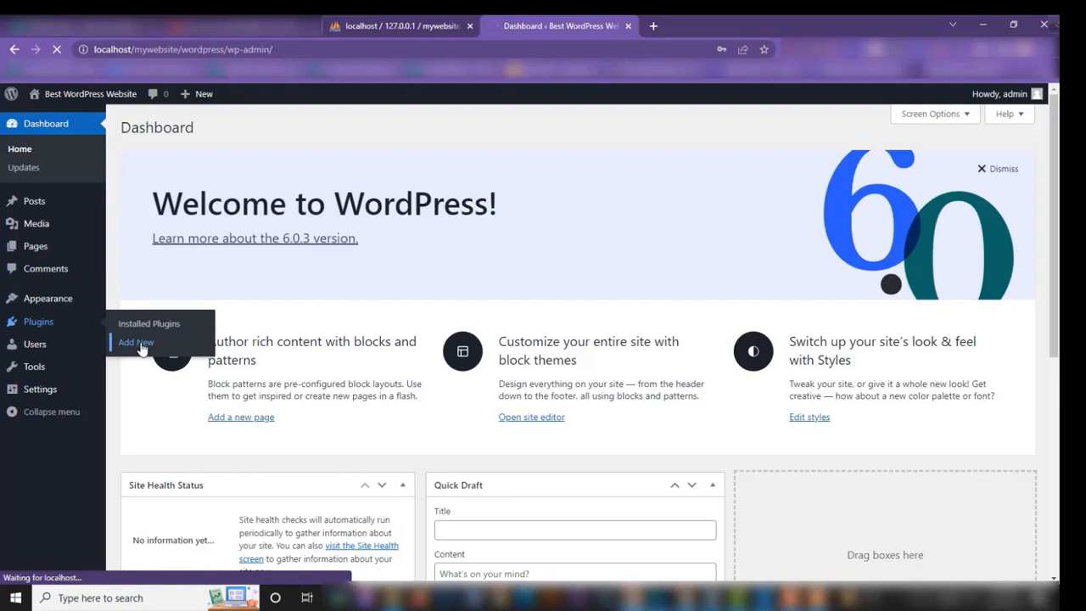